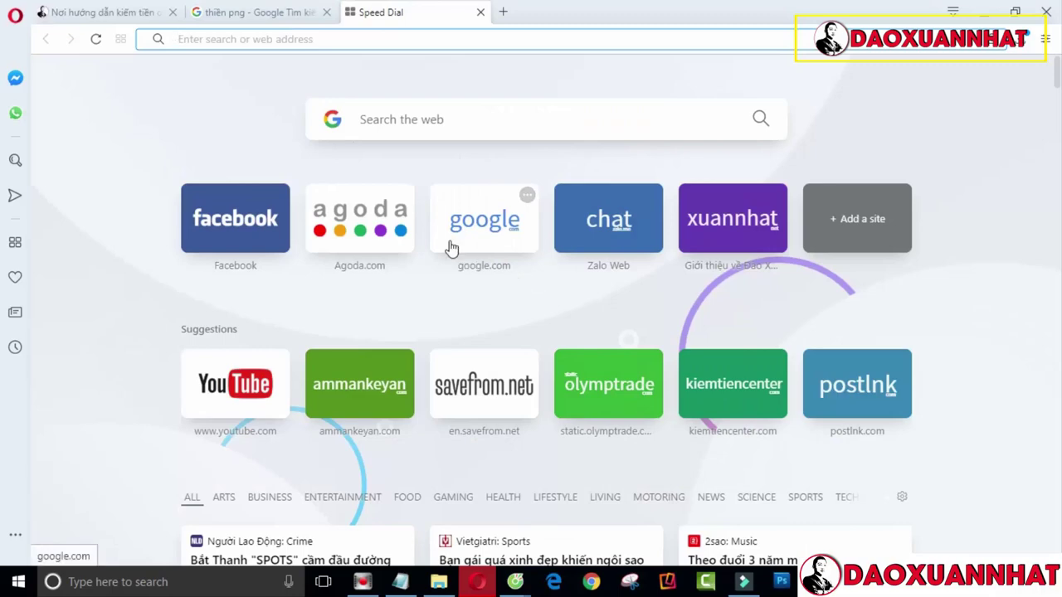
Review the list of quotes in Notepad and the sample video triet-ly-cuoc-song-25-cau-noi-hay-hd1.mp4, minimising each window after viewing.
left_click(402, 584)
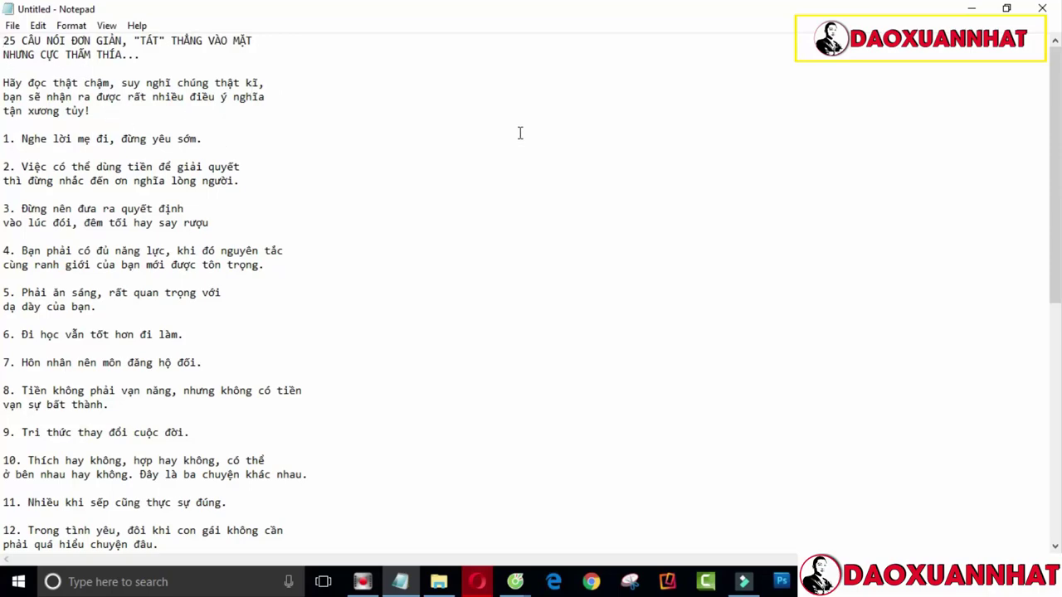
left_click(971, 9)
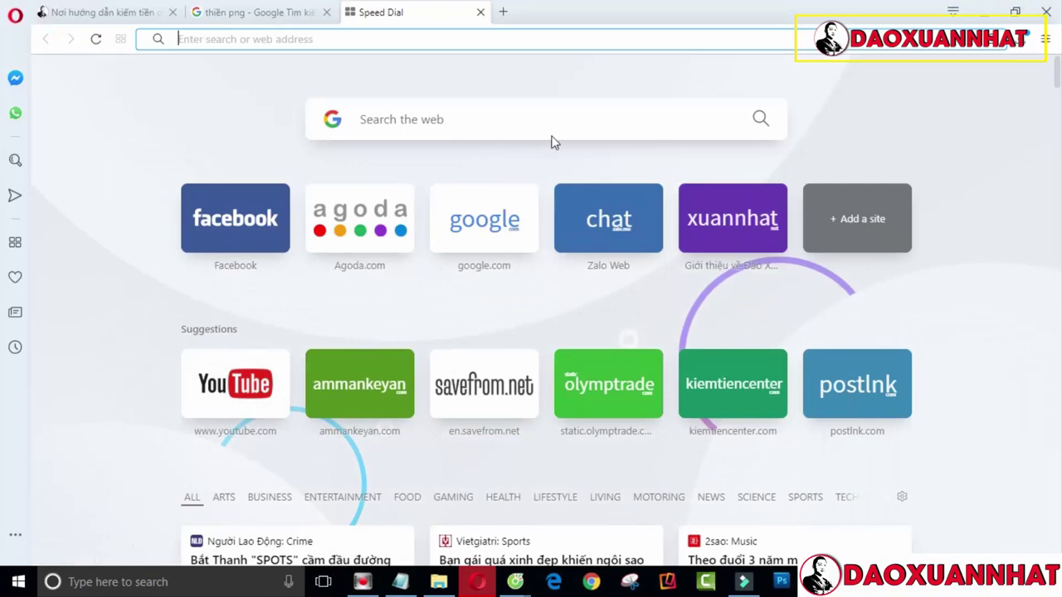
key("alt+Tab")
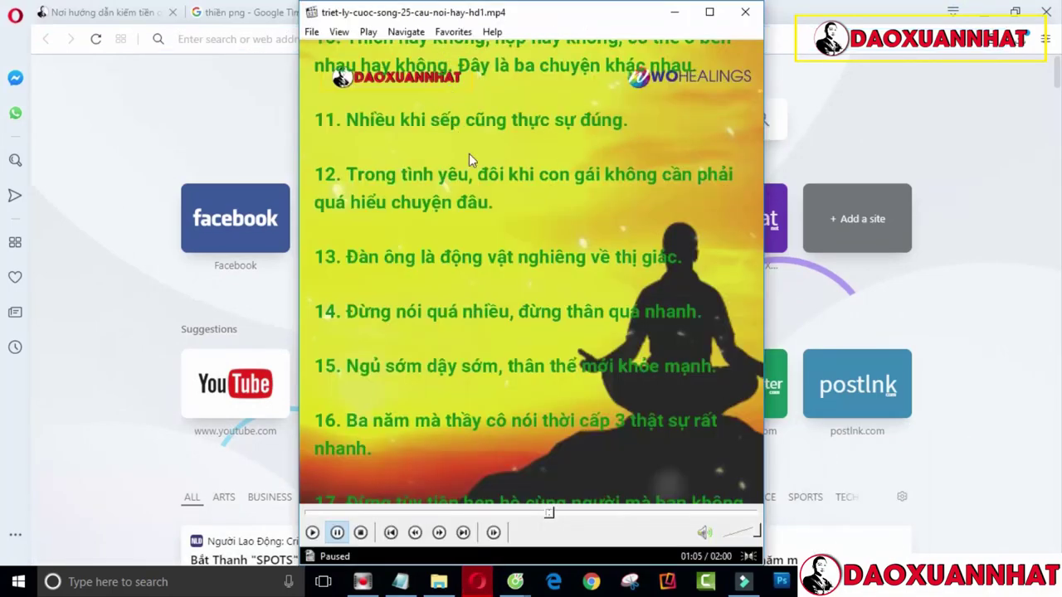
left_click(677, 17)
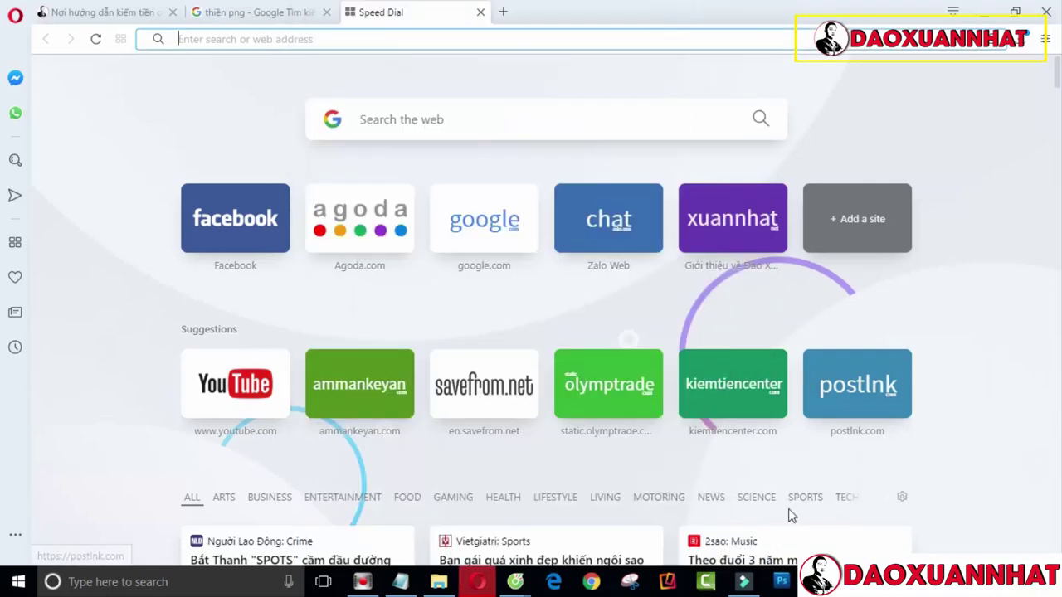
Switch to Filmora9 and create a new project with the 1:1 (Instagram) aspect ratio.
left_click(747, 581)
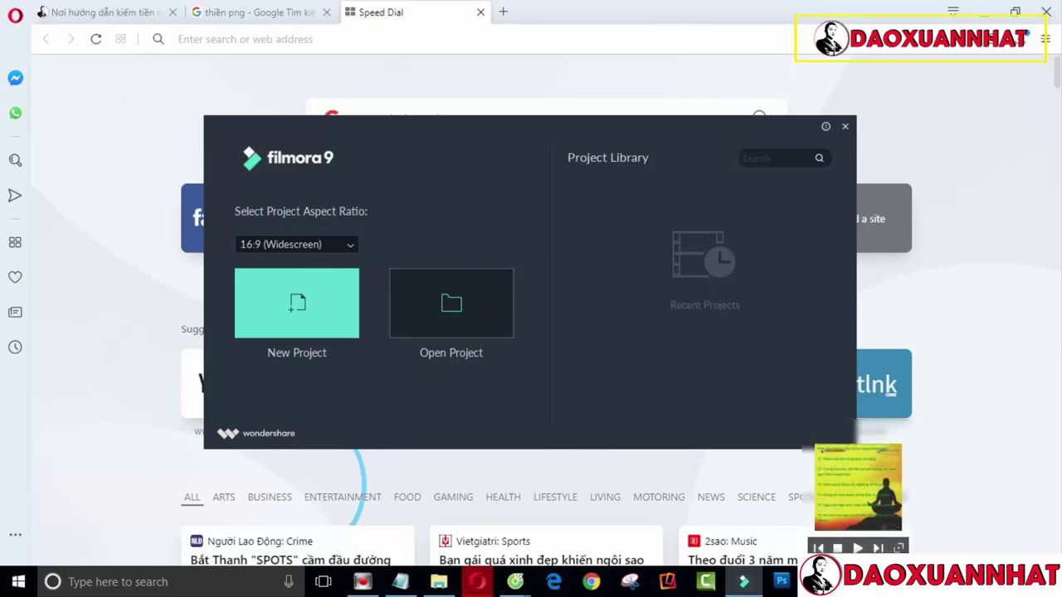
left_click(858, 490)
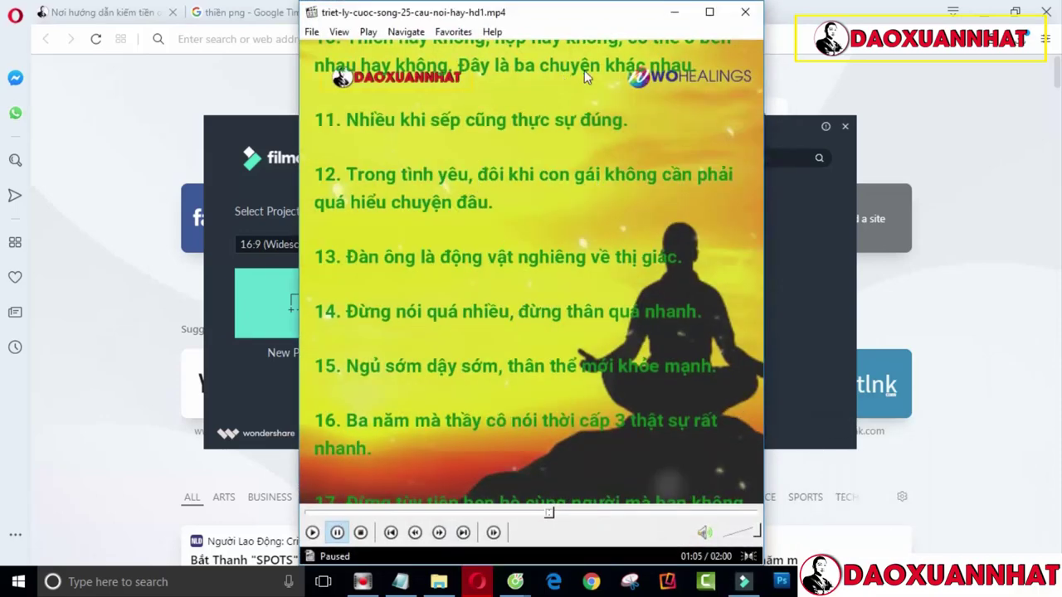
left_click(674, 13)
left_click(342, 245)
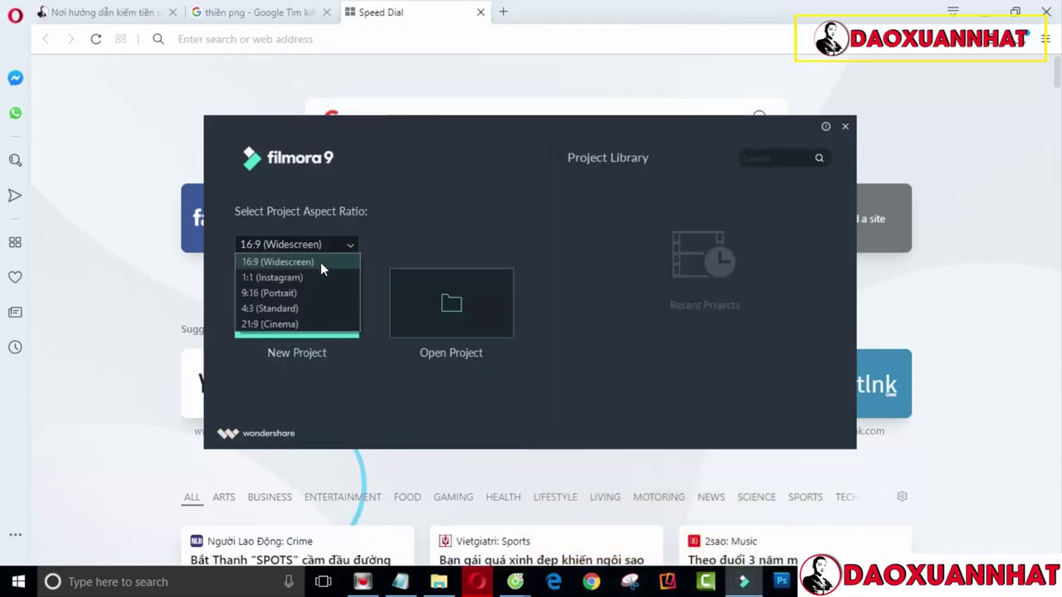
left_click(290, 278)
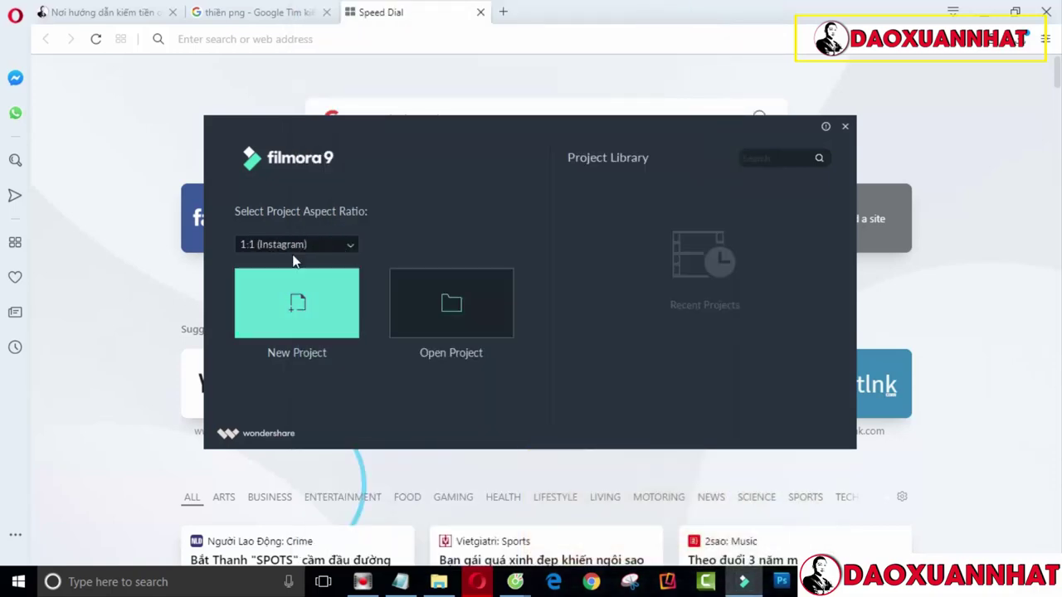
left_click(287, 312)
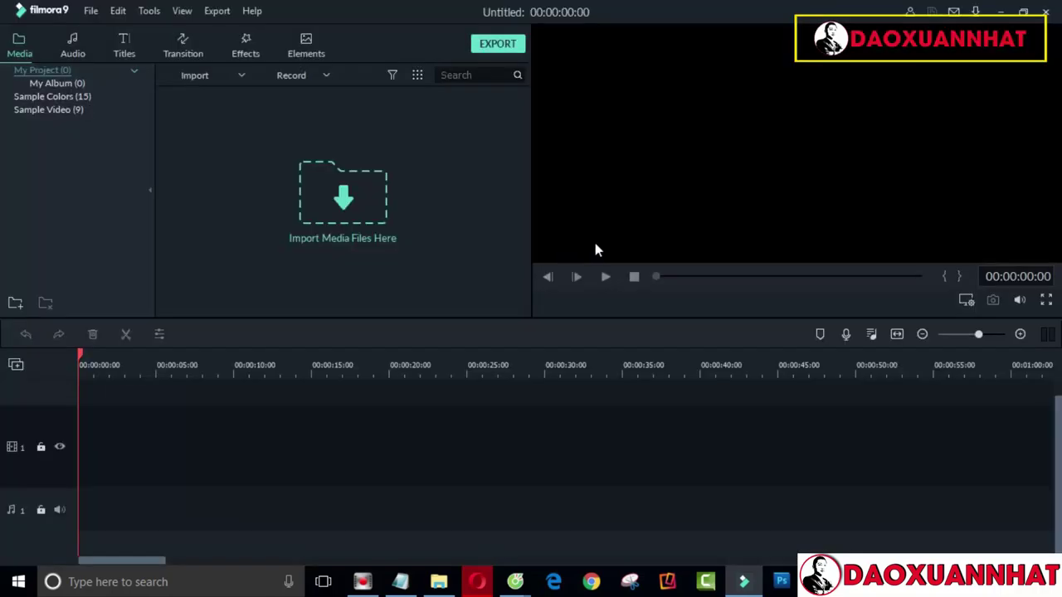
Import the yoga image from Downloads and the Phật Giáo - Nhạc thiền MP3 from DATA (D:) into the project media.
left_click(342, 193)
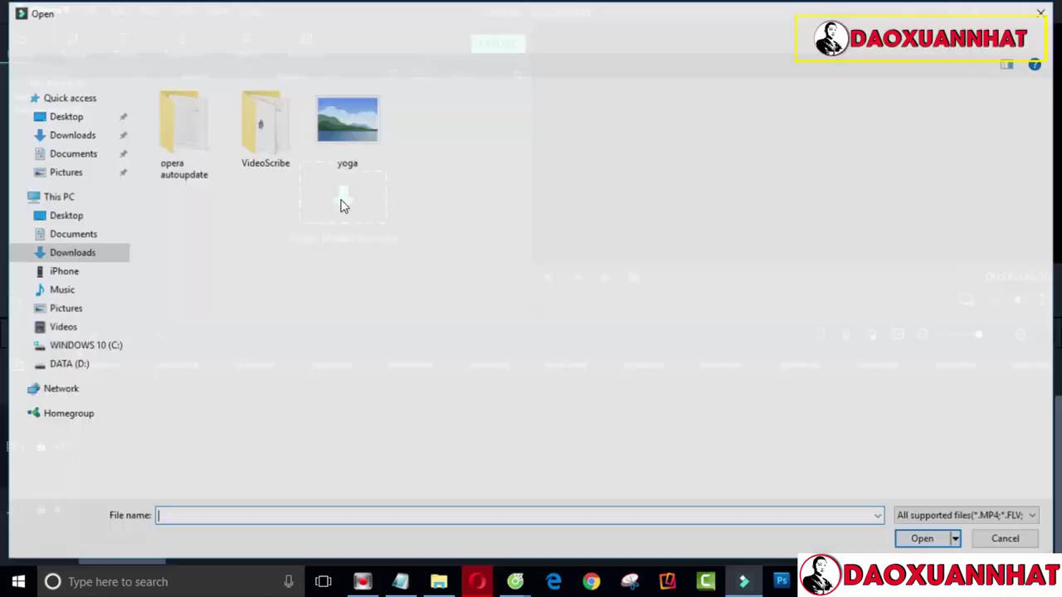
double_click(346, 132)
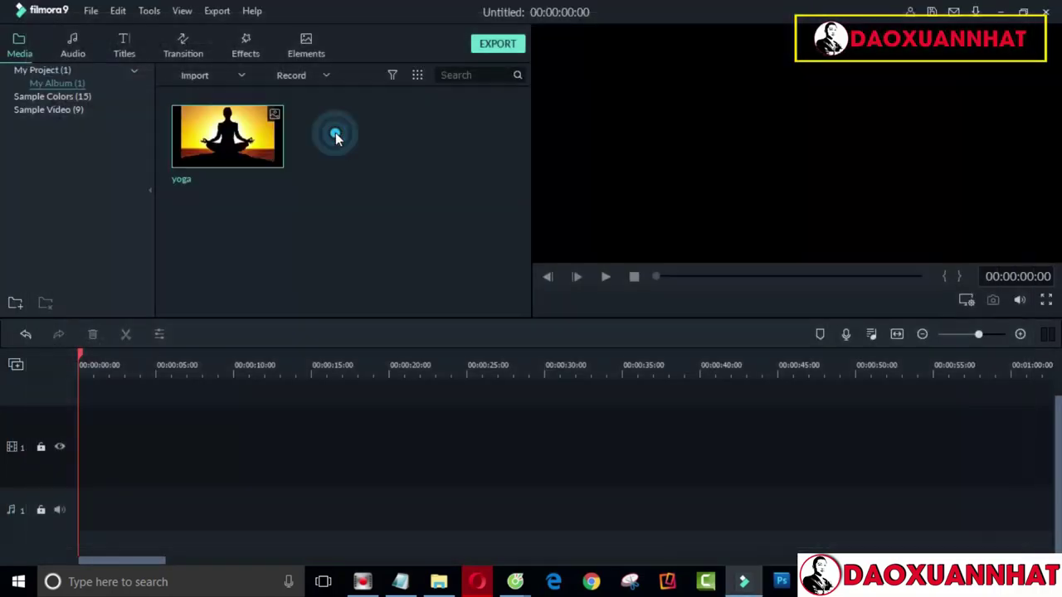
right_click(333, 217)
left_click(387, 226)
left_click(125, 38)
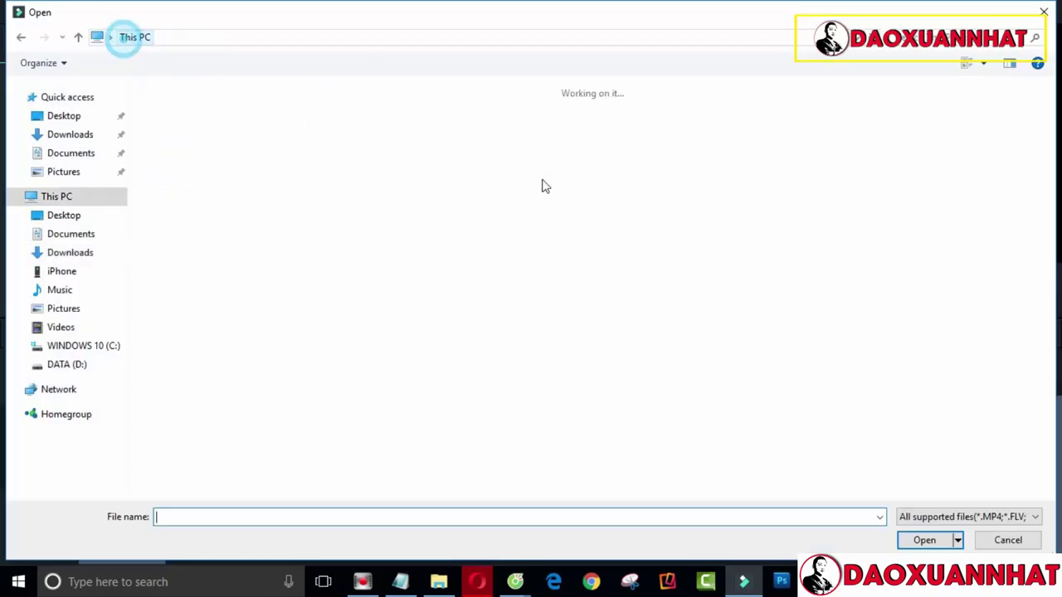
double_click(605, 239)
double_click(824, 141)
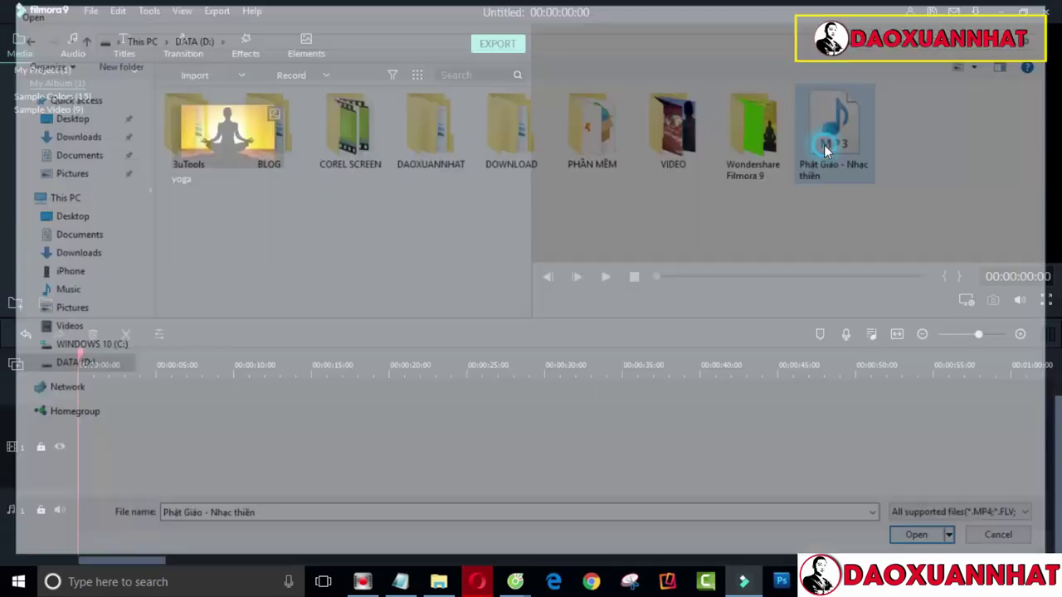
Import the vien-logo-dao-xuan-nhat image from the Thông tin giới thiệu Nhất folder inside DAOXUANNHAT on DATA (D:).
right_click(262, 205)
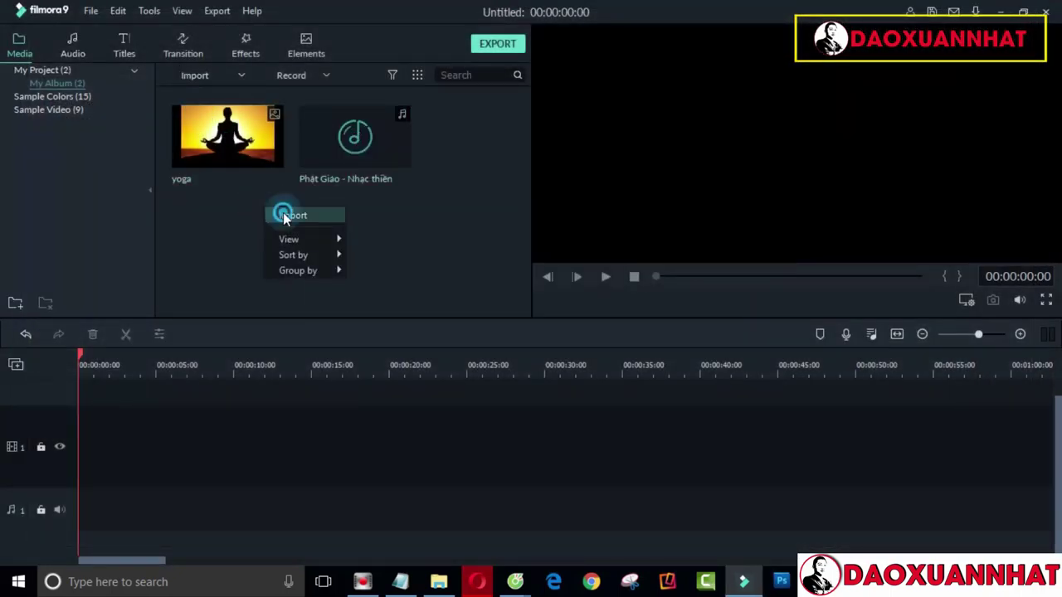
left_click(285, 216)
double_click(417, 149)
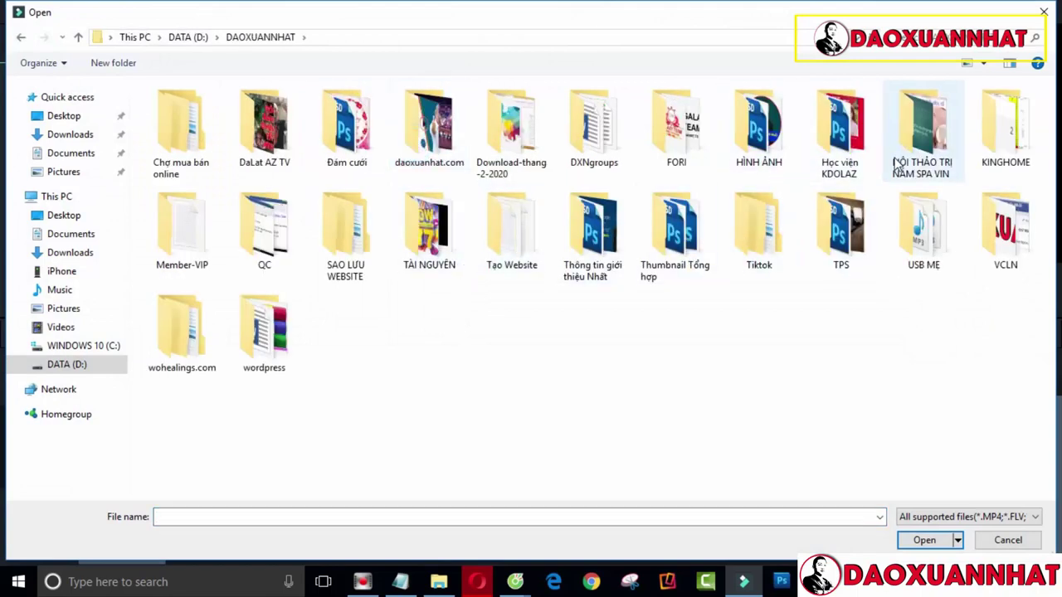
double_click(614, 250)
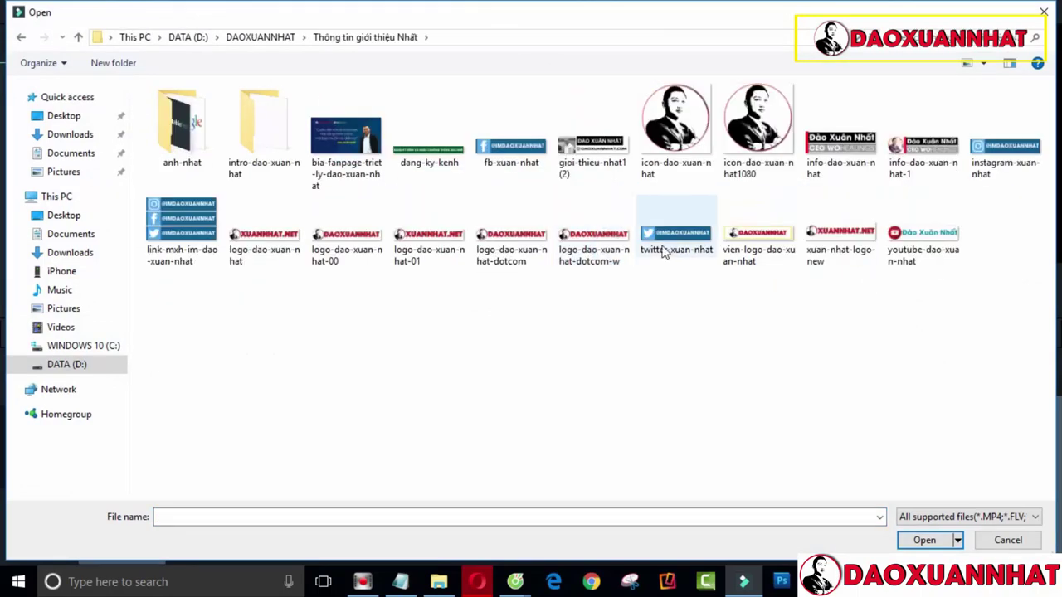
double_click(776, 245)
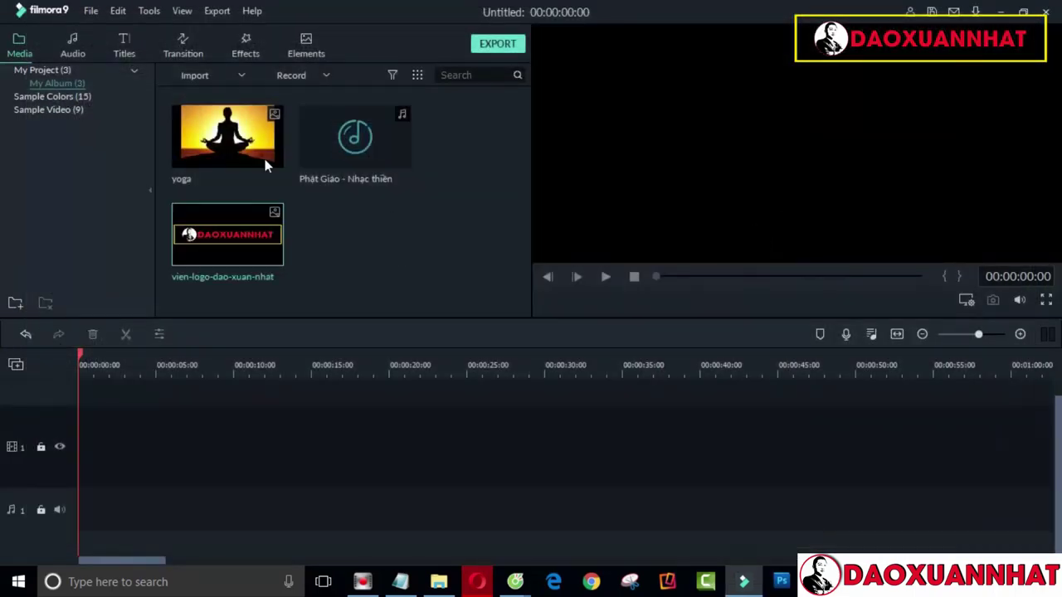
Place the Phật Giáo - Nhạc thiền audio on audio track 1 and the yoga image on video track 1, both starting at 00:00:00:00.
left_click_drag(331, 144, 28, 498)
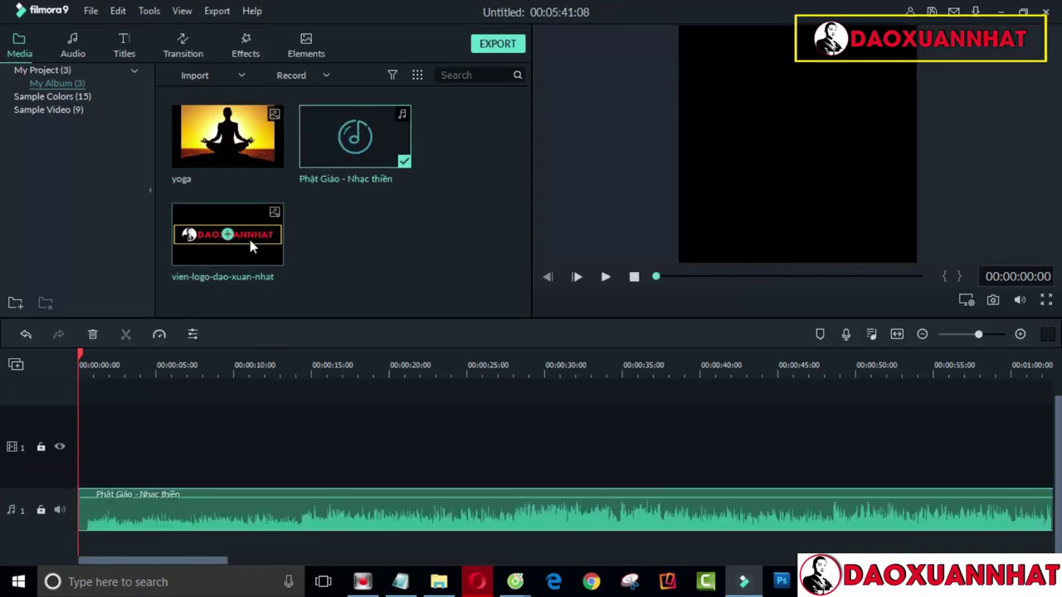
left_click_drag(208, 132, 63, 476)
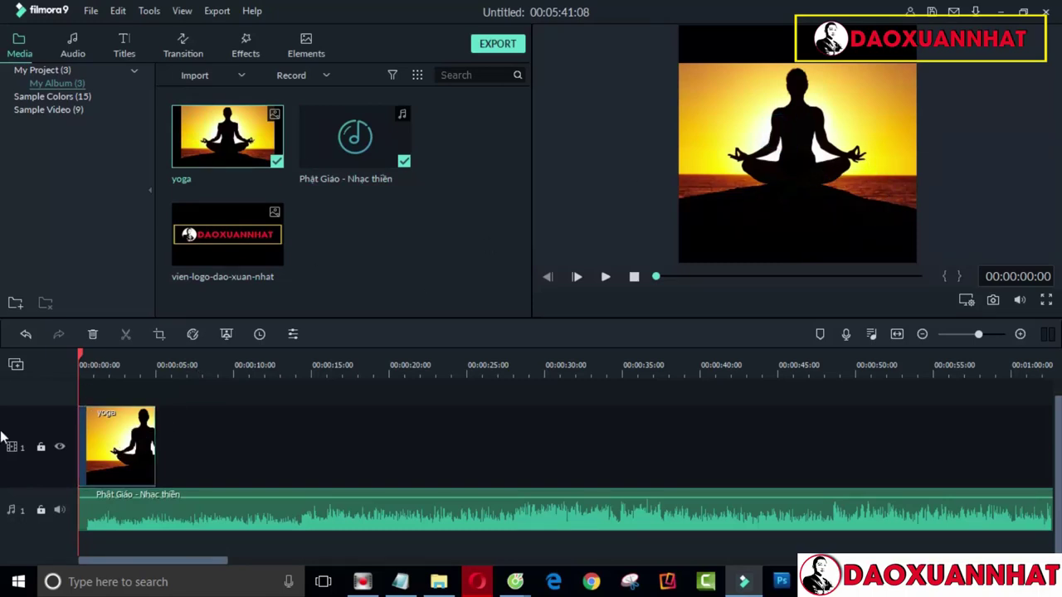
Enlarge the yoga image in the preview so that it fills the whole square frame and the figure stays centred.
double_click(116, 439)
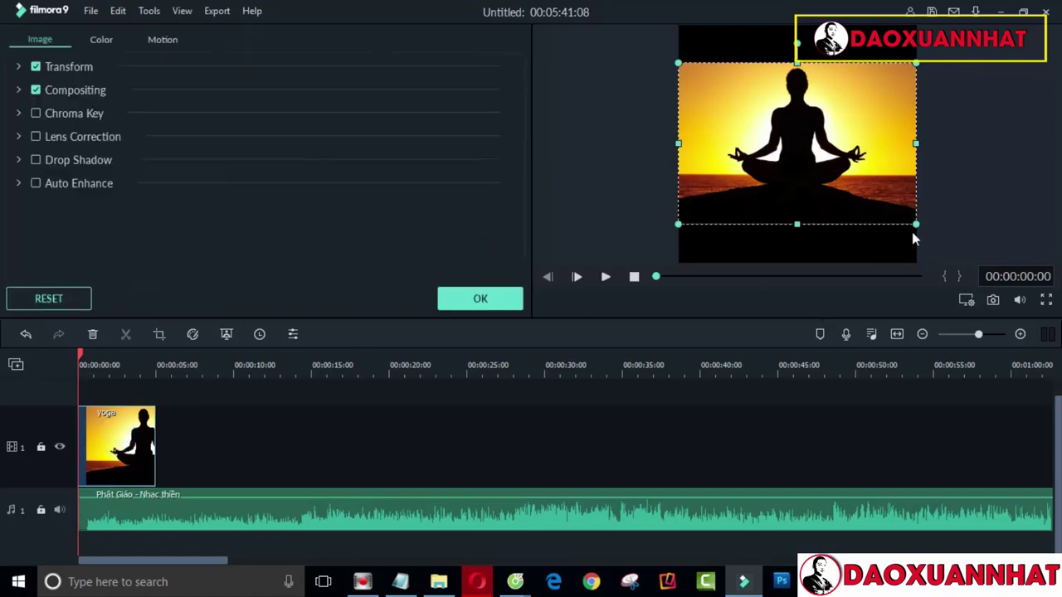
left_click_drag(919, 225, 979, 250)
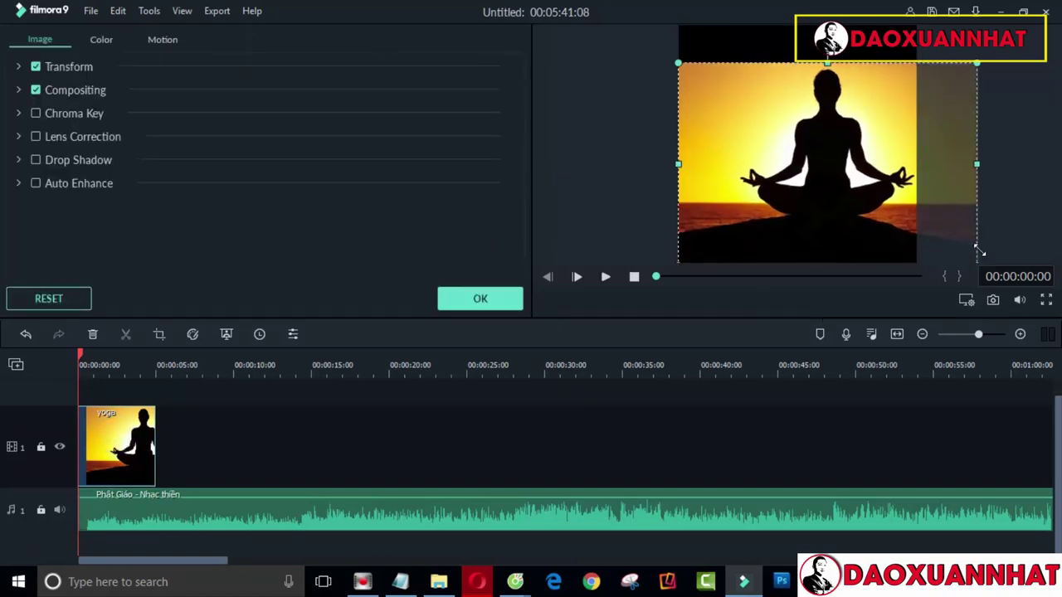
left_click_drag(678, 65, 646, 26)
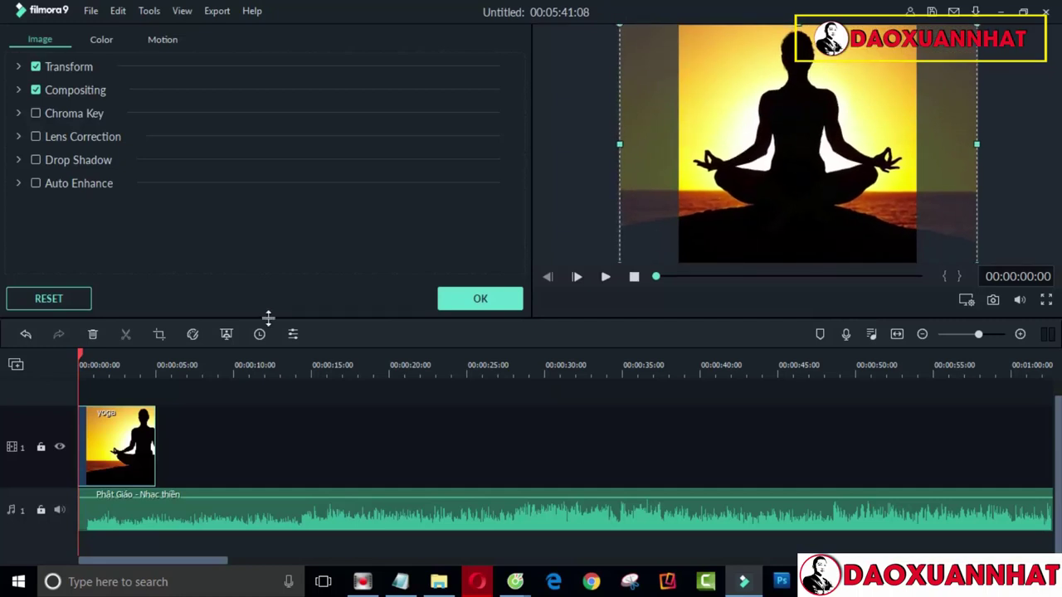
Extend the yoga clip on the timeline so that it ends at 00:02:00:00.
left_click(971, 336)
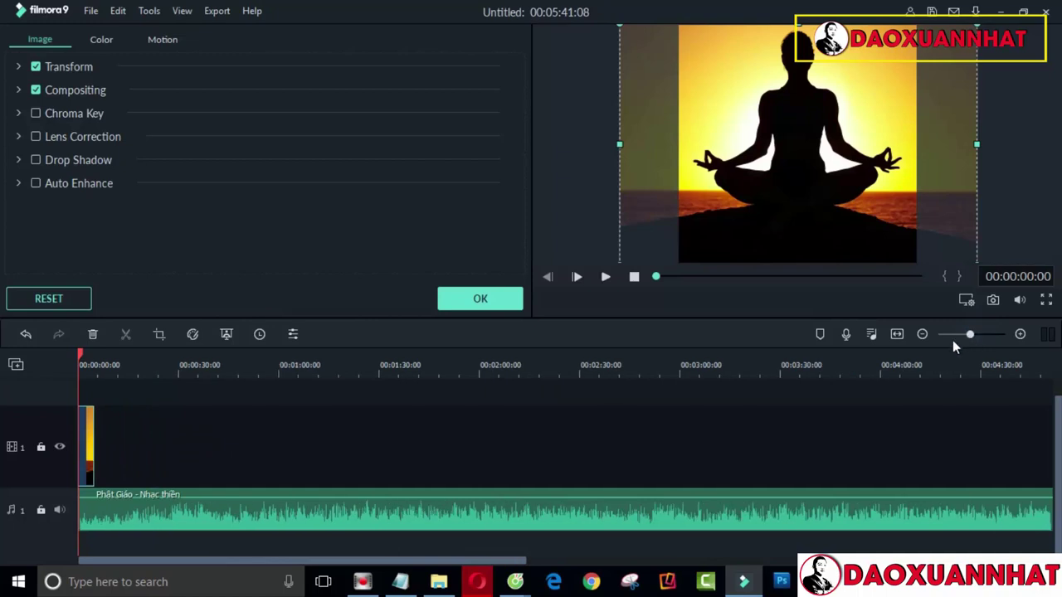
left_click(476, 377)
left_click_drag(478, 356, 479, 354)
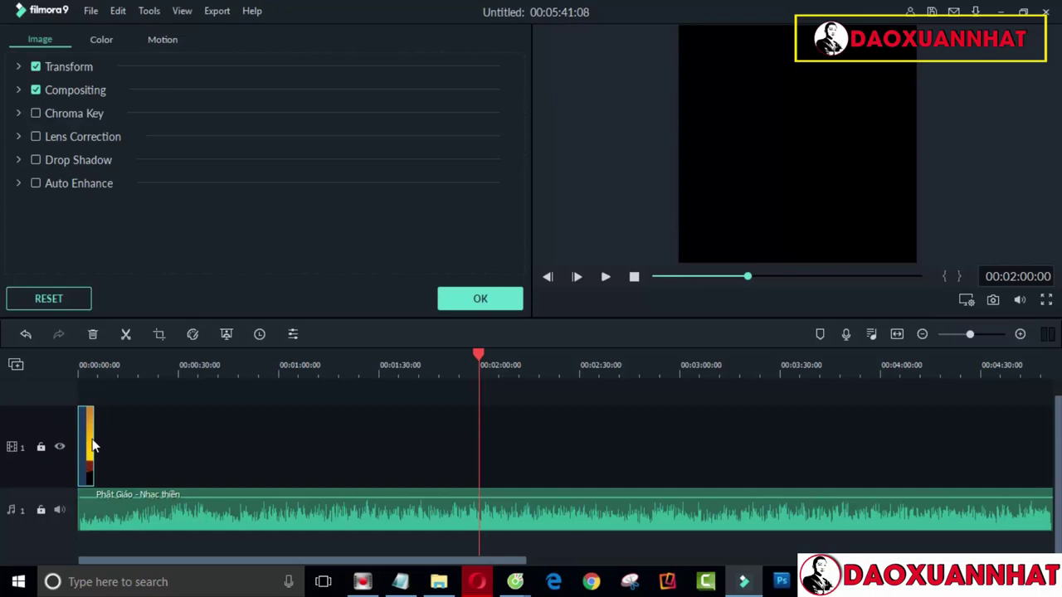
left_click_drag(94, 446, 478, 450)
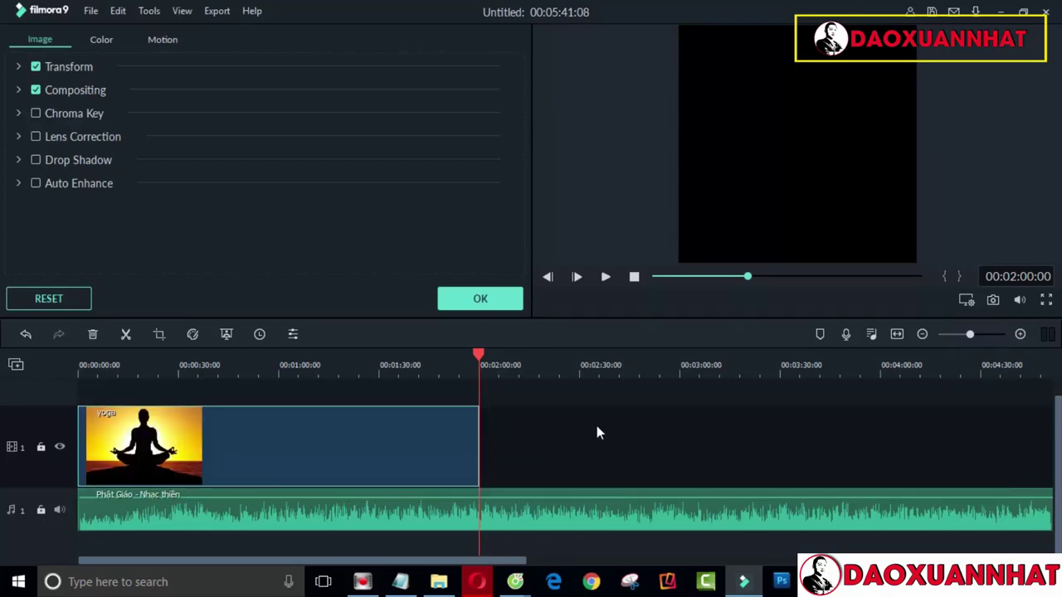
Split the Phật Giáo - Nhạc thiền audio at 00:02:00:00 and delete the part after the cut.
double_click(473, 507)
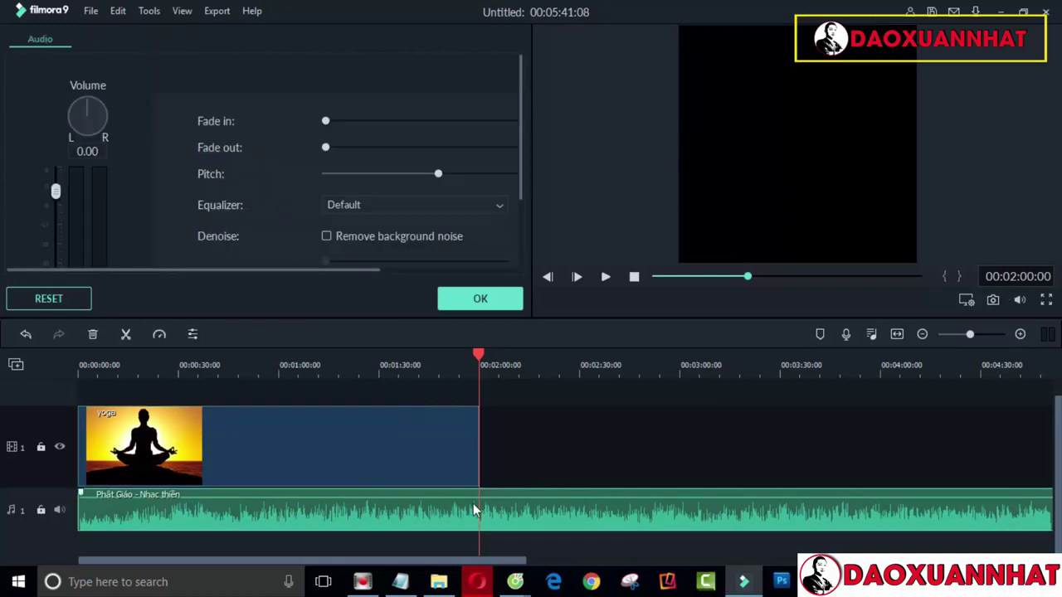
left_click(480, 297)
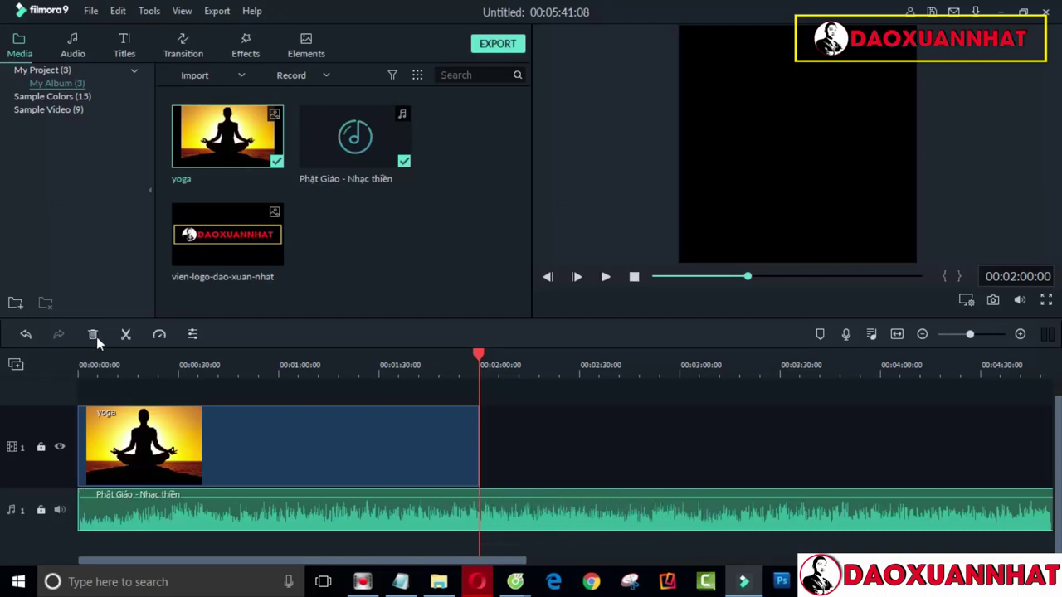
left_click(129, 336)
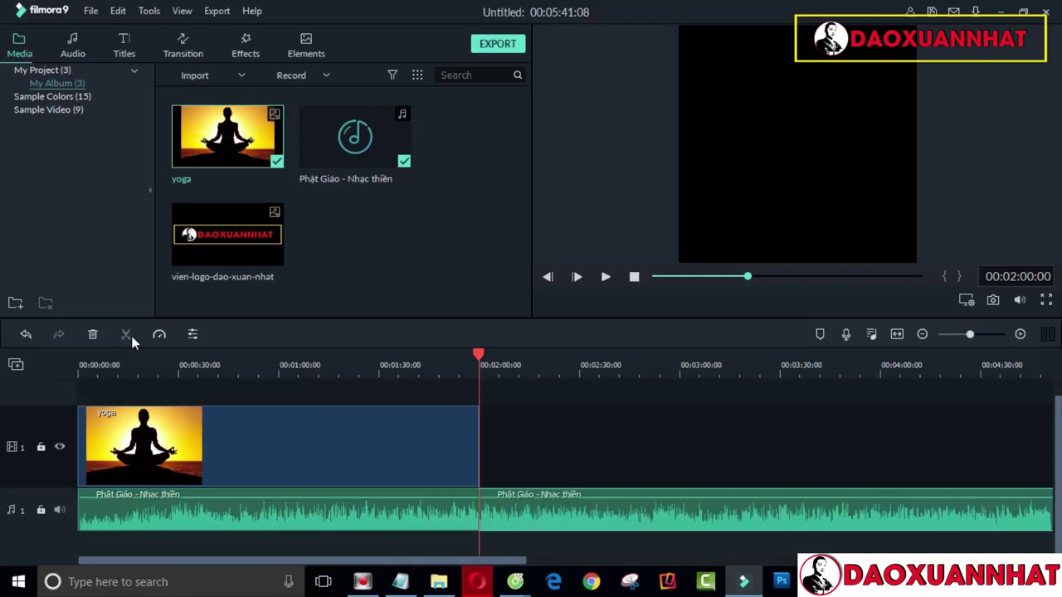
left_click(578, 510)
key("Delete")
Add a fade-out over about the last 20 seconds of the audio clip and apply it.
double_click(389, 511)
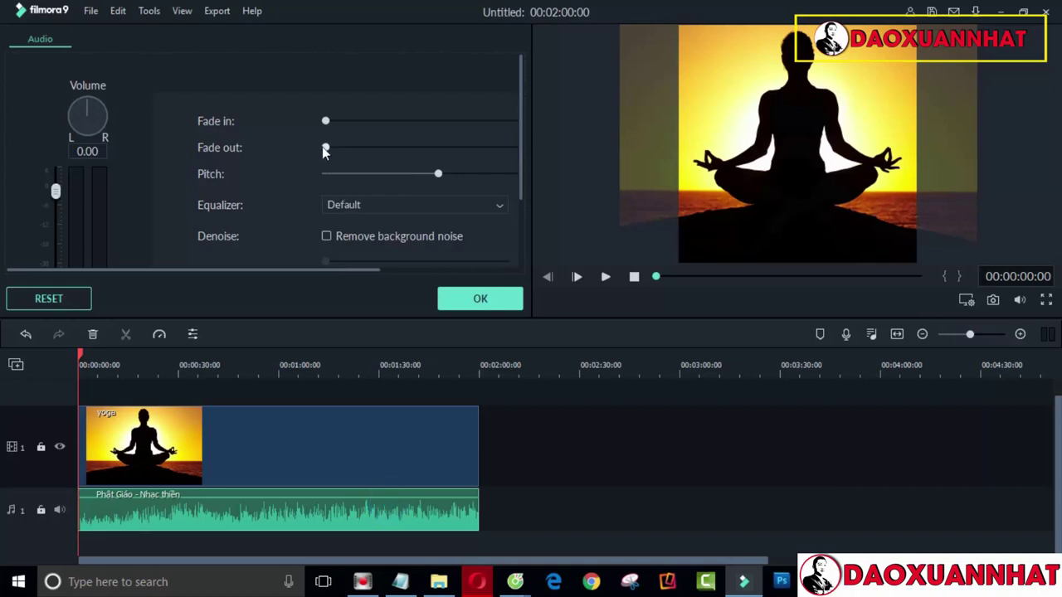
left_click_drag(323, 150, 362, 159)
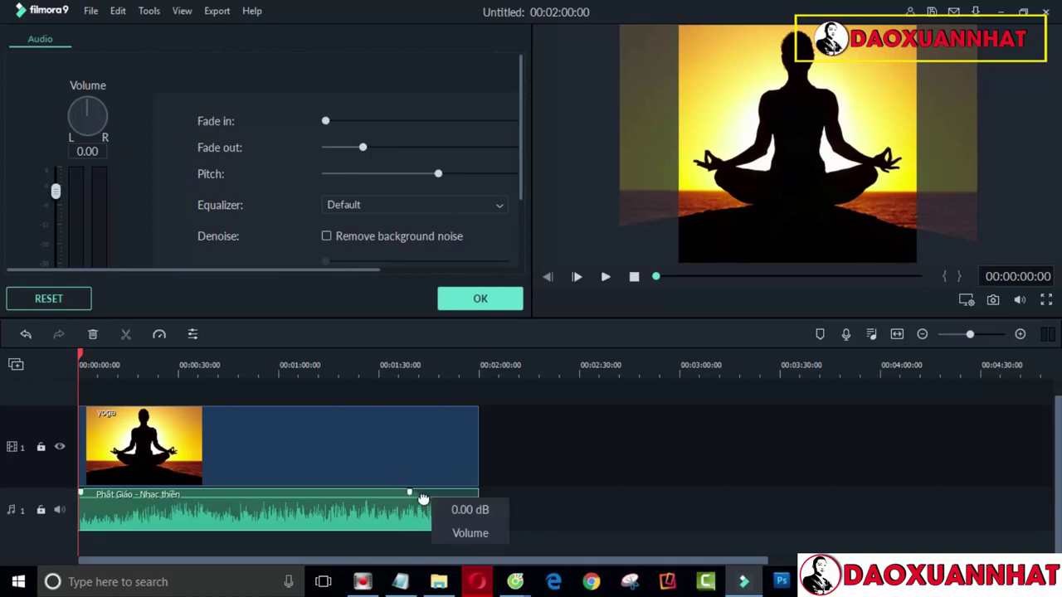
left_click(480, 303)
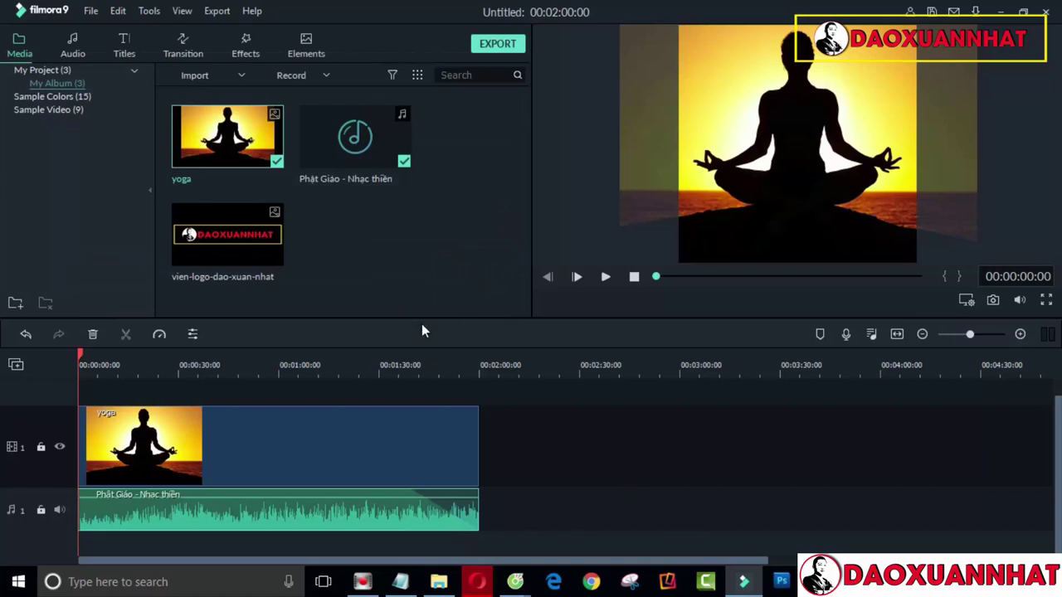
Place the Credit 1 title on video track 2 above the yoga clip, spanning from the start to 00:02:00:00.
left_click_drag(1058, 450, 1060, 431)
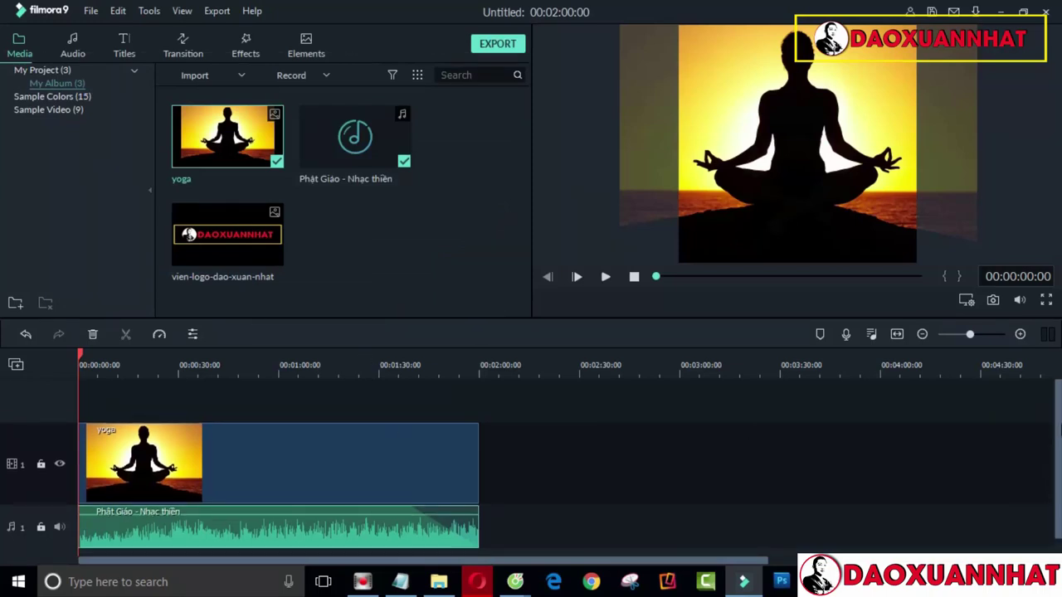
left_click(123, 51)
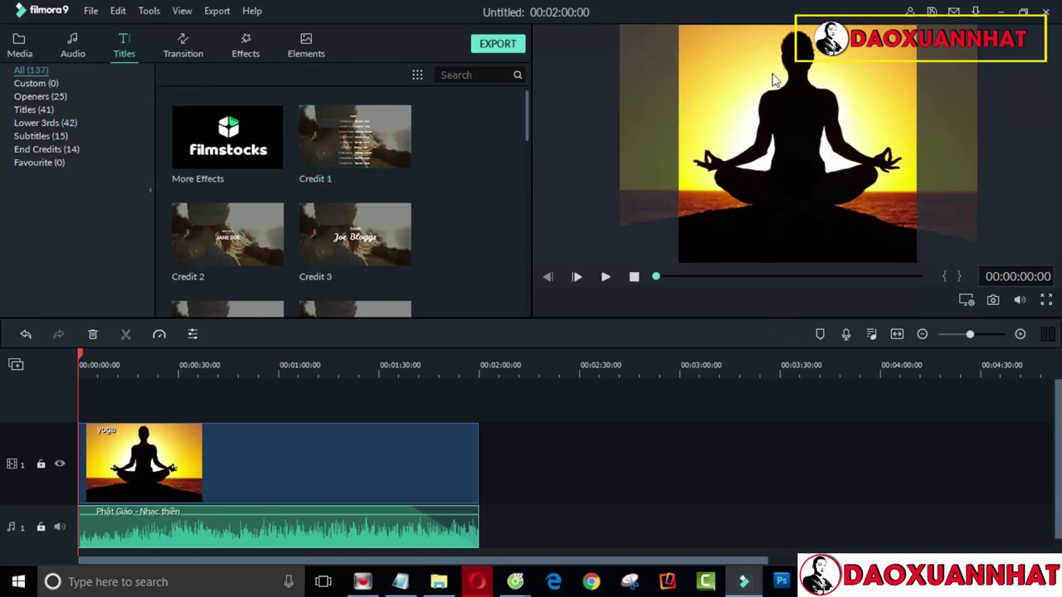
left_click(369, 143)
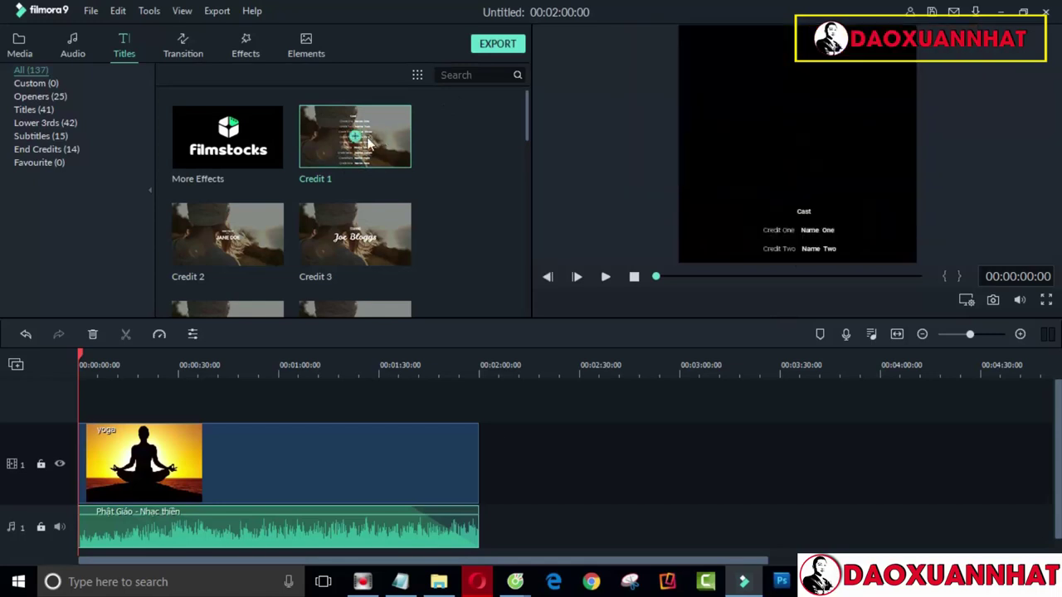
left_click_drag(389, 114, 478, 471)
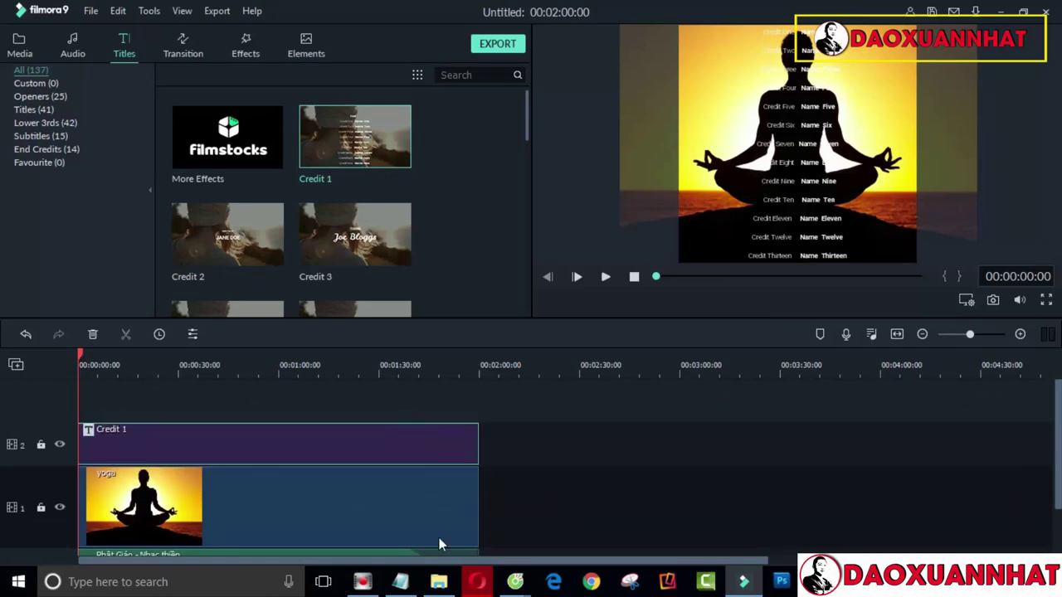
Copy the full text of the 25 quotes from the open Notepad document and paste it over the Credit 1 title's placeholder text.
left_click(400, 582)
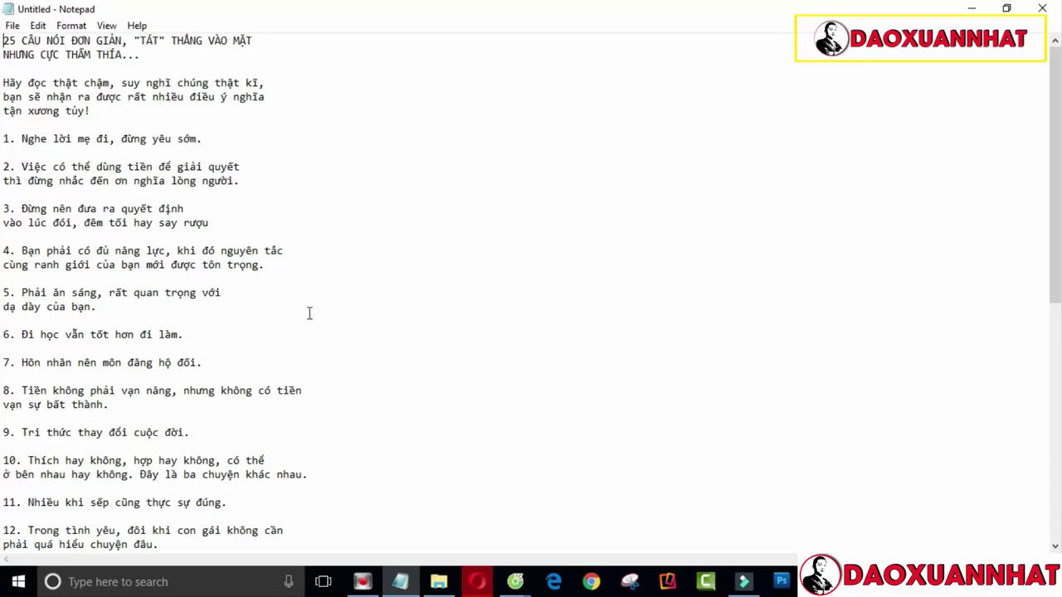
key("ctrl+a")
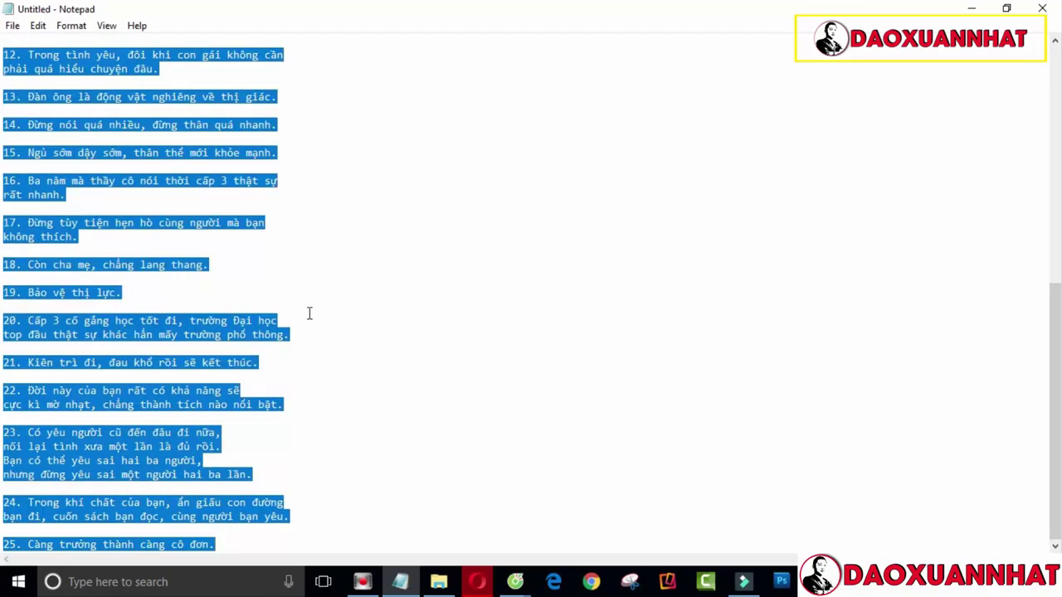
left_click(971, 9)
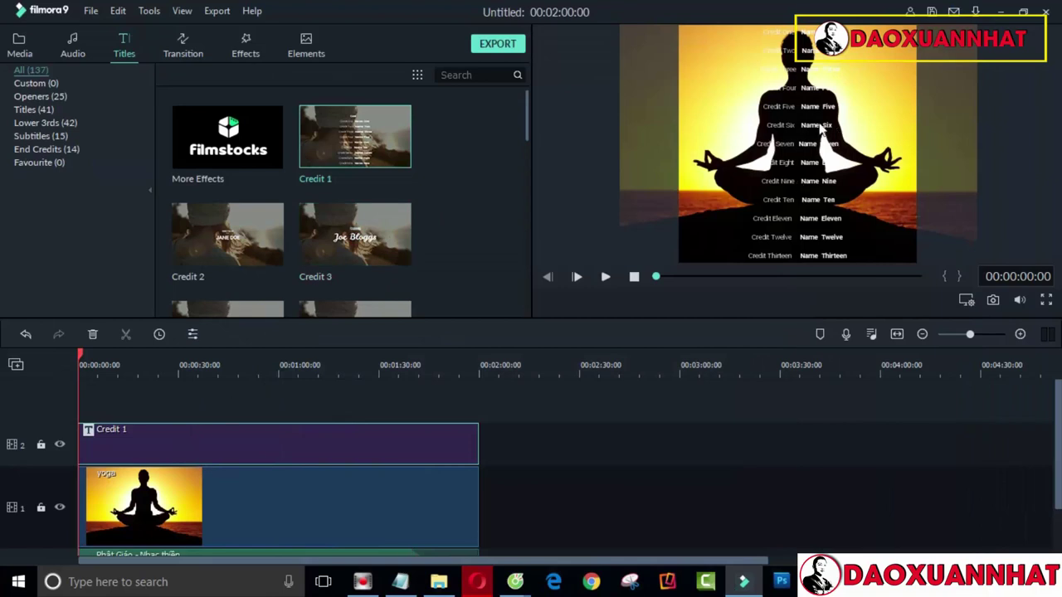
double_click(792, 119)
left_click(450, 182)
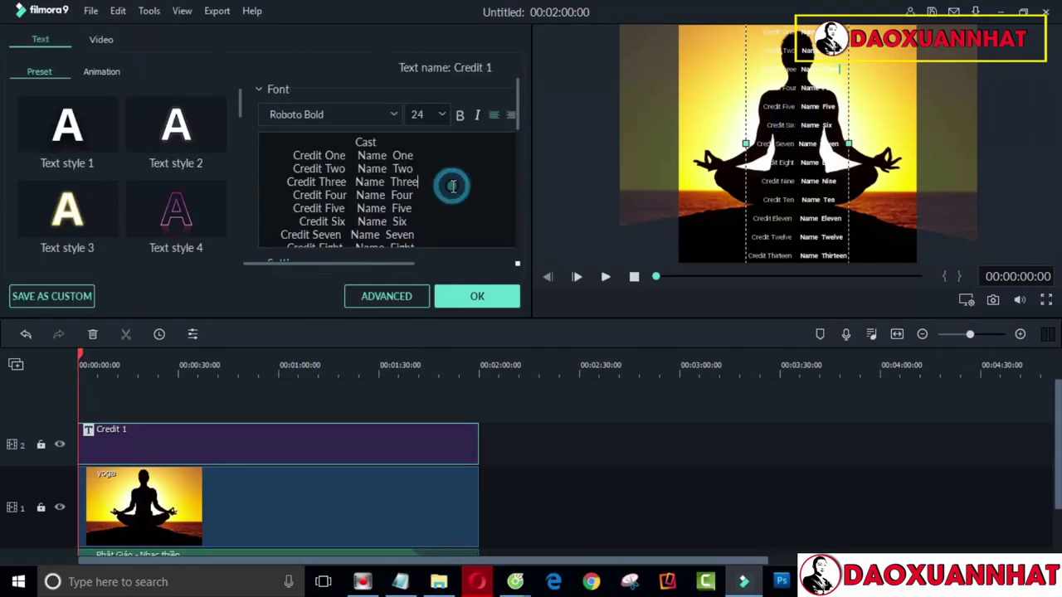
key("ctrl+a")
key("ctrl+v")
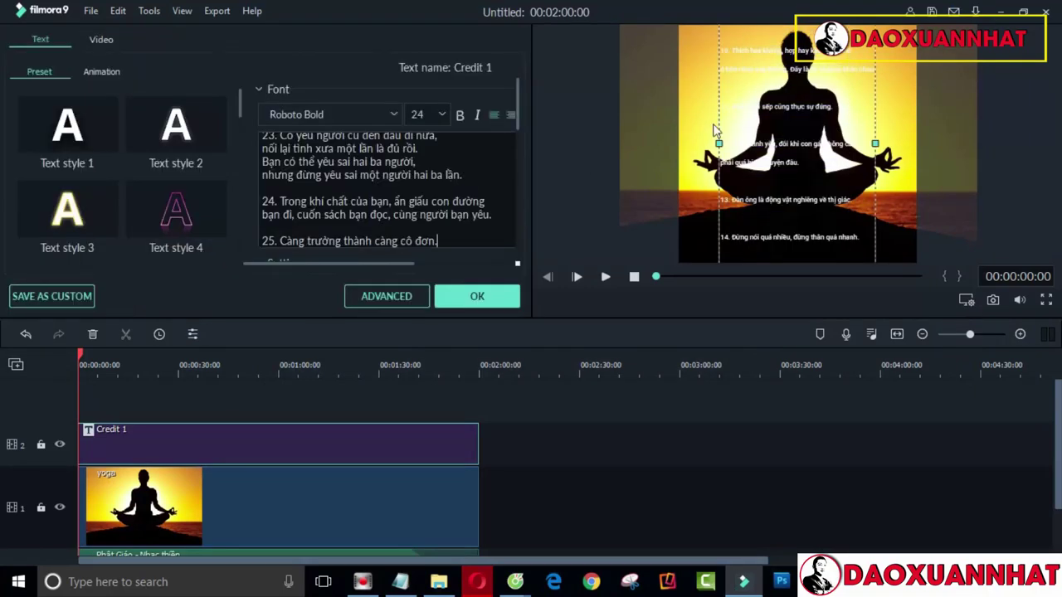
Shift the quote text box to the square picture's left edge and widen it to nearly the right edge.
left_click(715, 146)
left_click_drag(715, 146, 683, 146)
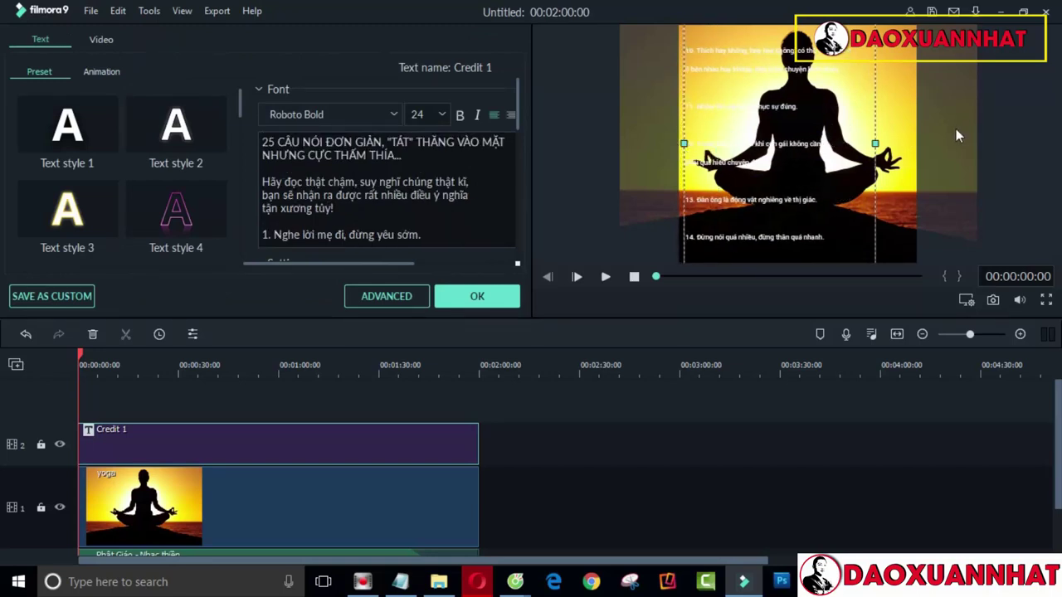
left_click_drag(875, 143, 911, 145)
Set the font size of all the quote text to 32 and increase it to 36.
left_click(340, 189)
key("ctrl+a")
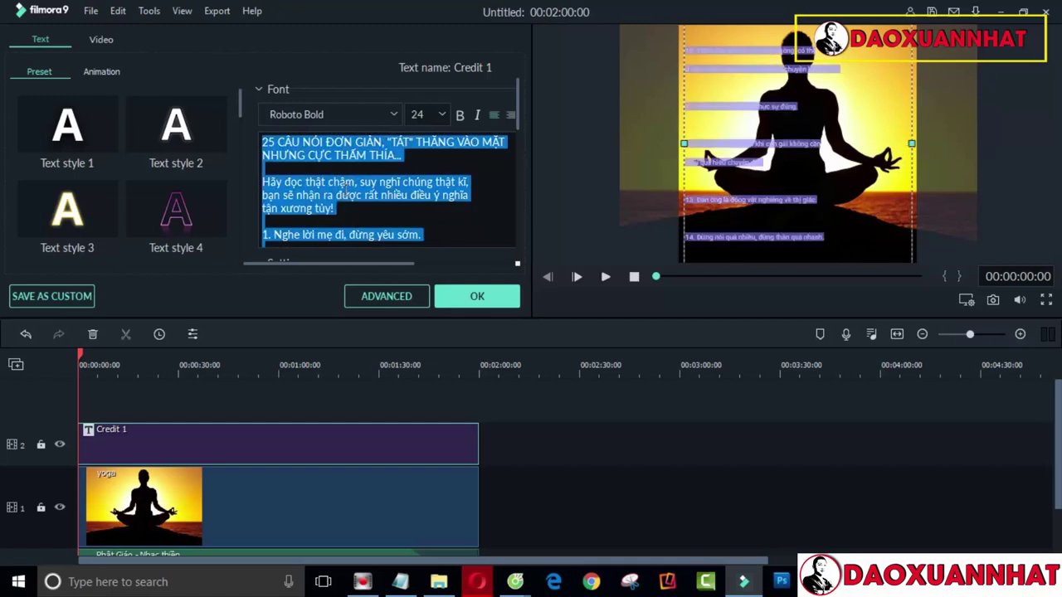
left_click(441, 113)
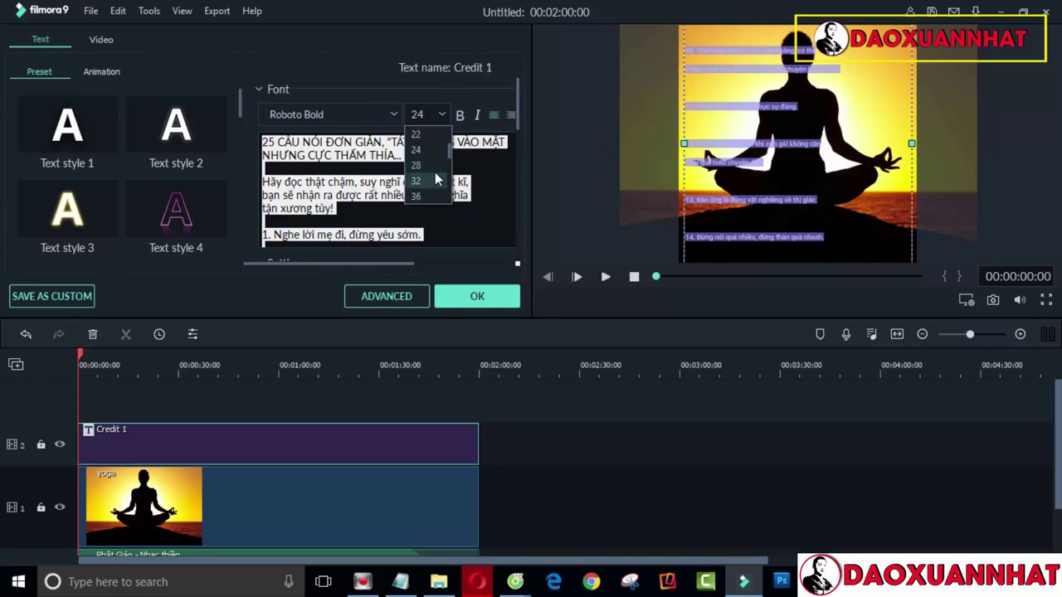
left_click(432, 181)
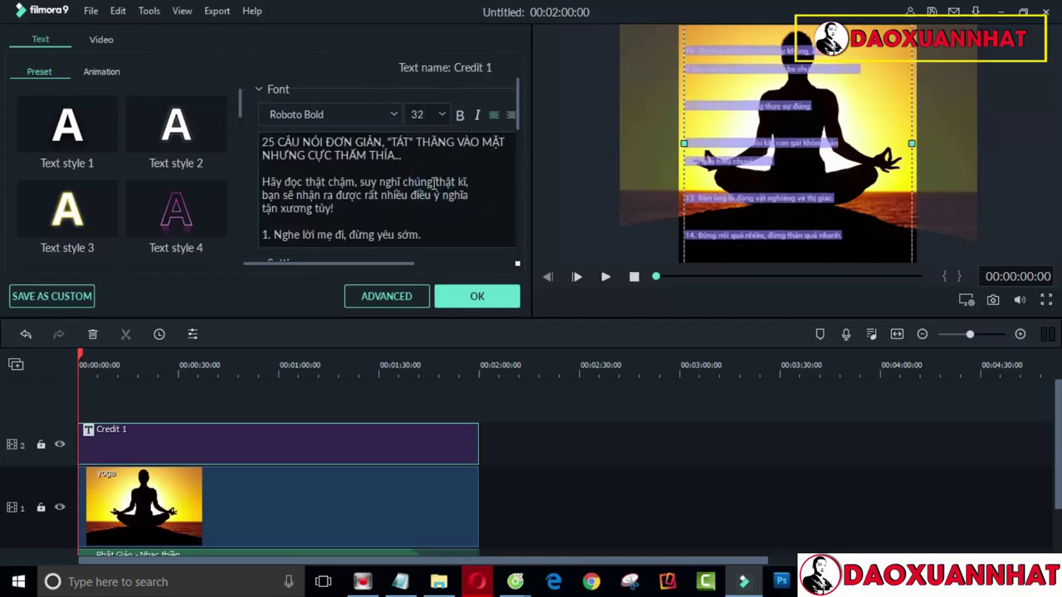
left_click(442, 114)
left_click(434, 149)
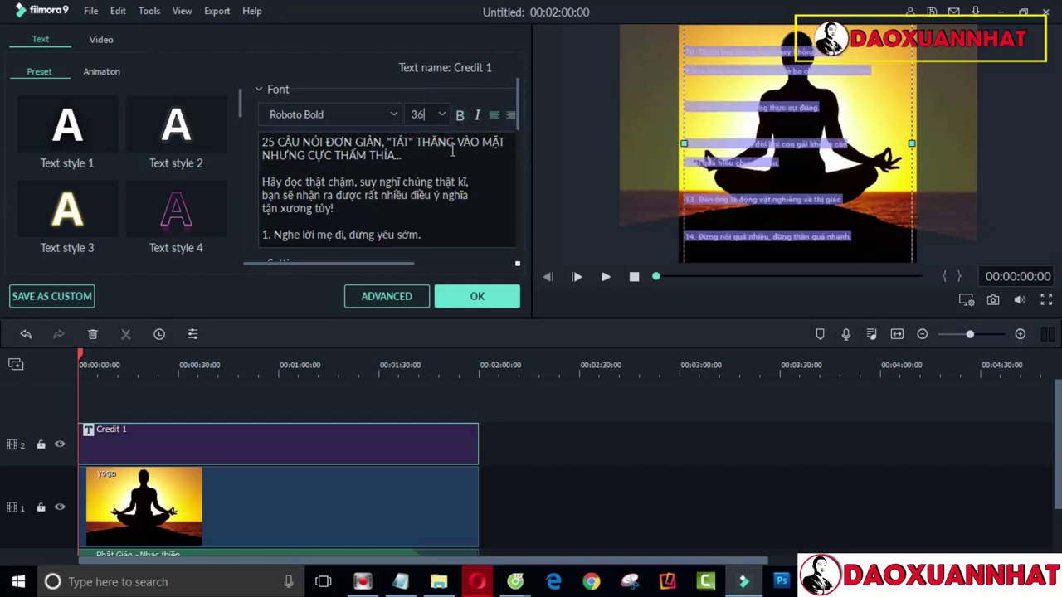
left_click(410, 182)
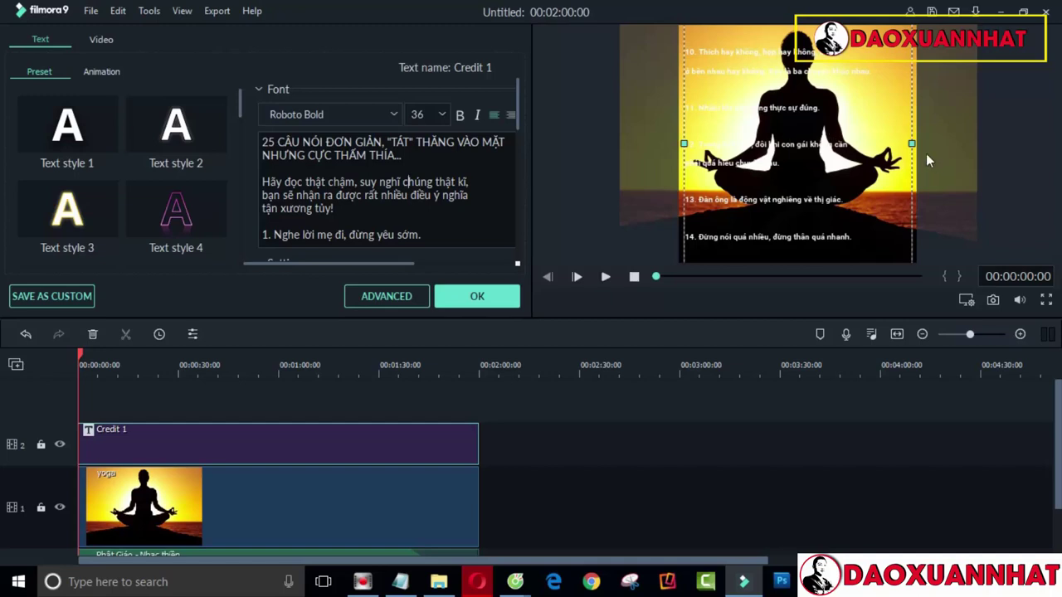
Widen the text box slightly towards the picture's right edge and set the font size of all the quote text to 56.
left_click_drag(911, 144, 914, 145)
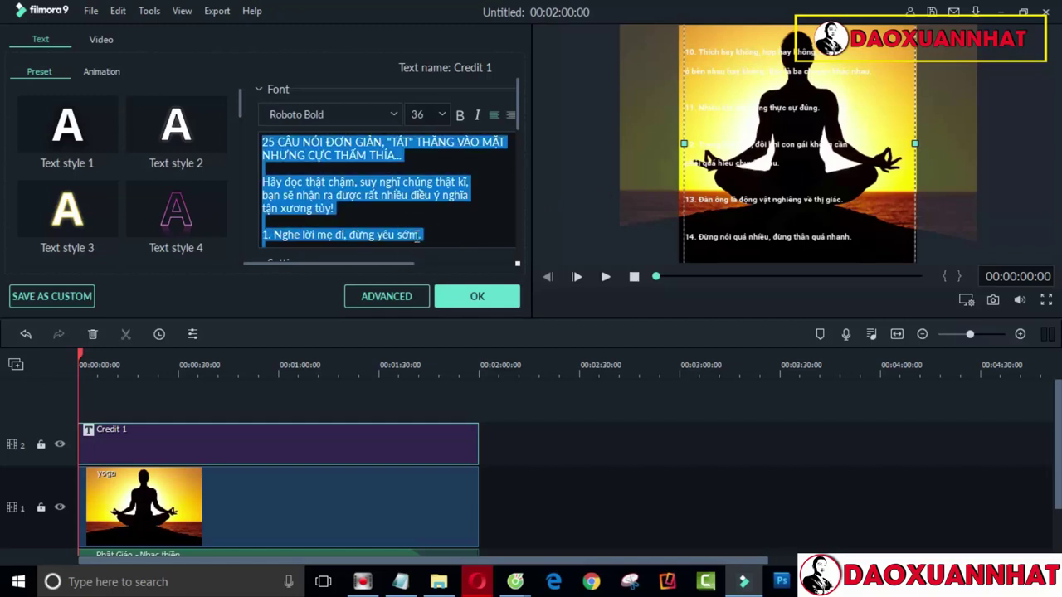
key("ctrl+a")
left_click(437, 116)
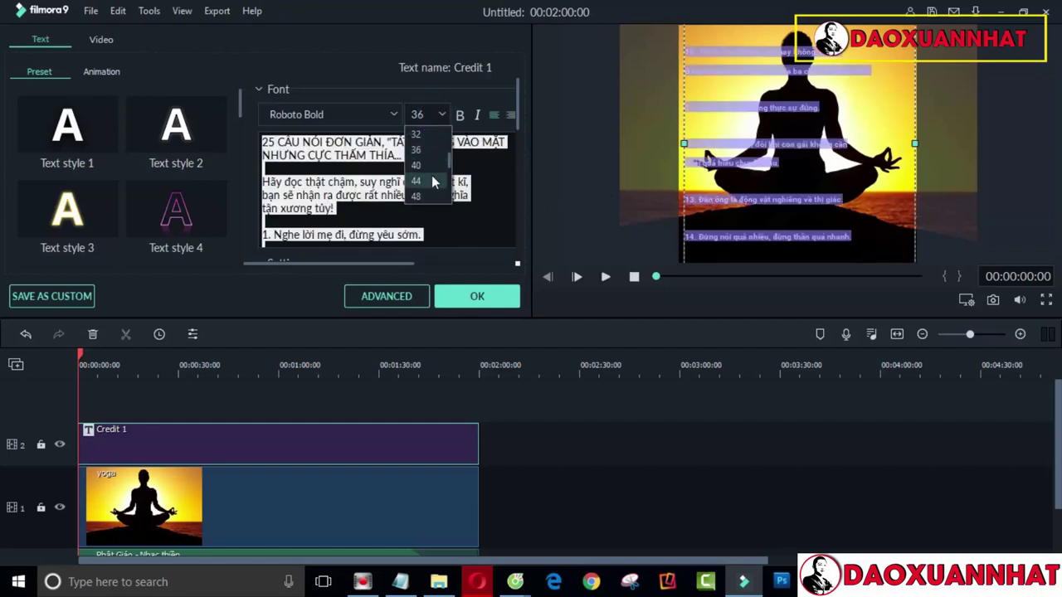
left_click(432, 178)
left_click(436, 114)
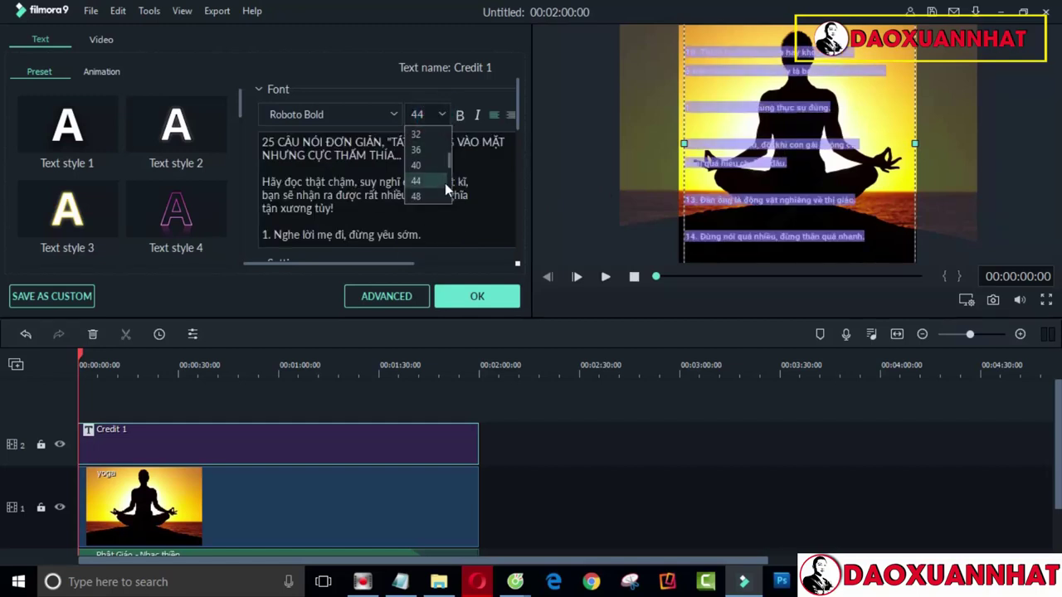
left_click(433, 170)
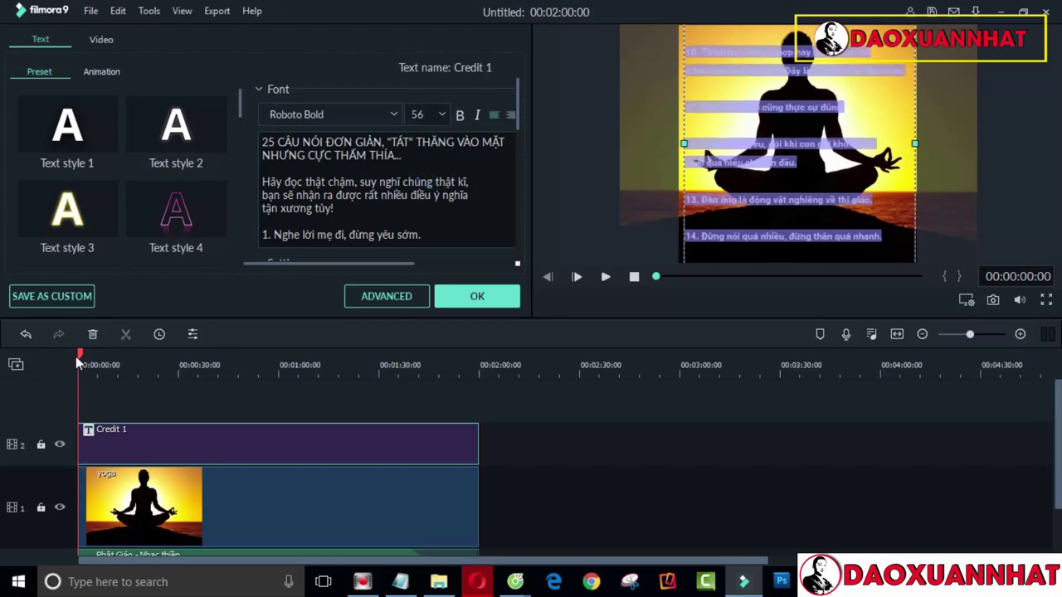
Park the playhead at 00:00:33:00 and change the quote text colour to green.
left_click_drag(78, 356, 312, 384)
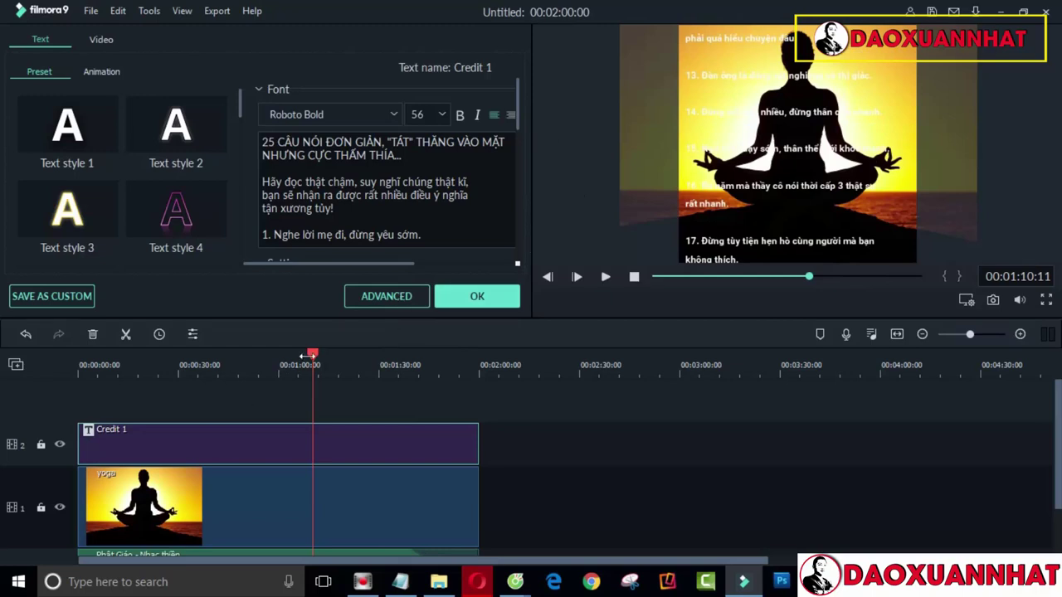
left_click_drag(313, 358, 188, 351)
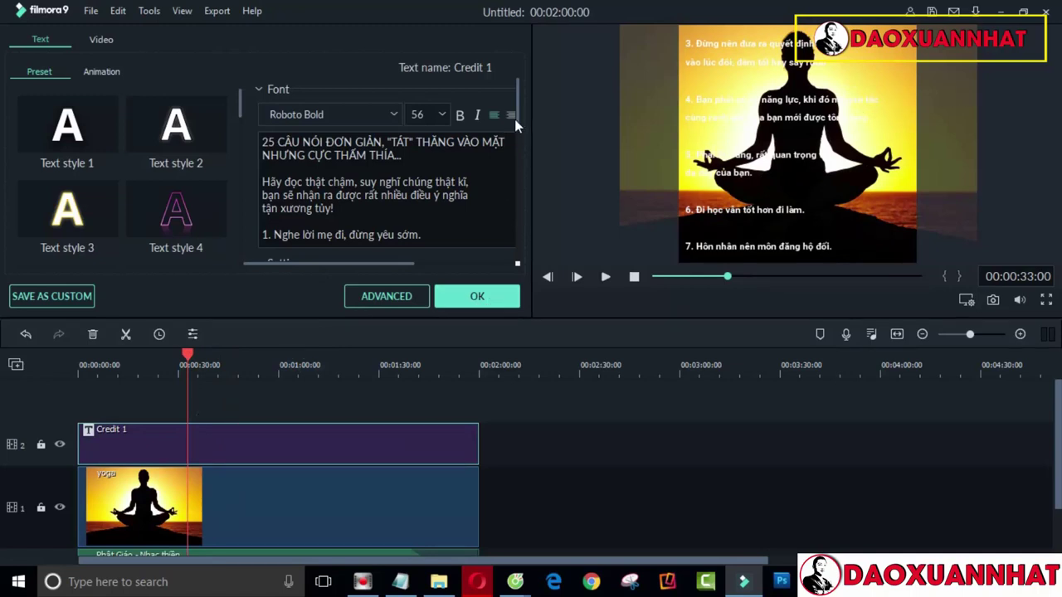
left_click_drag(516, 123, 518, 161)
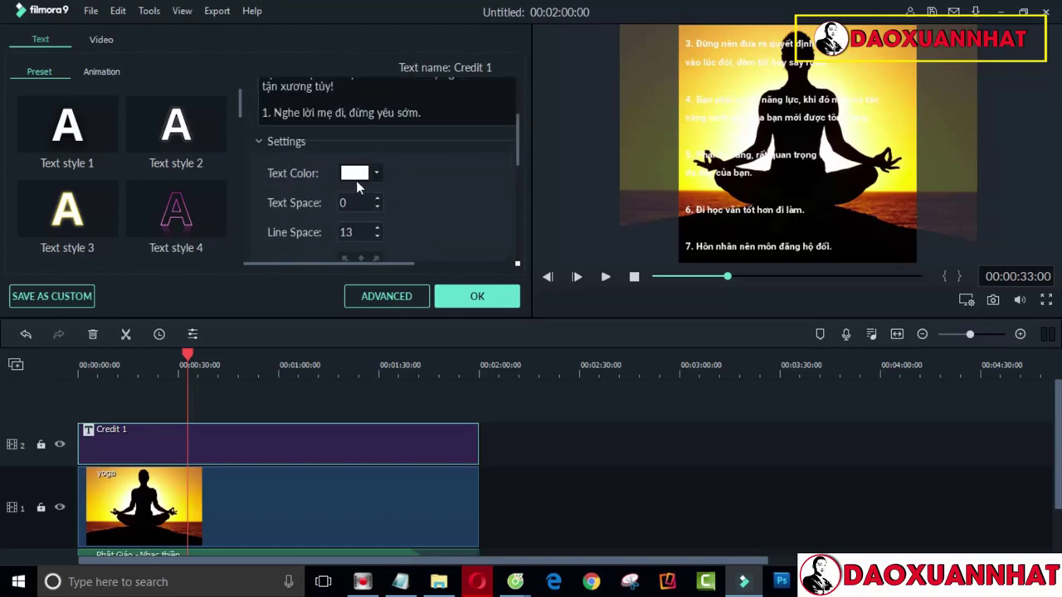
left_click(351, 176)
left_click(414, 223)
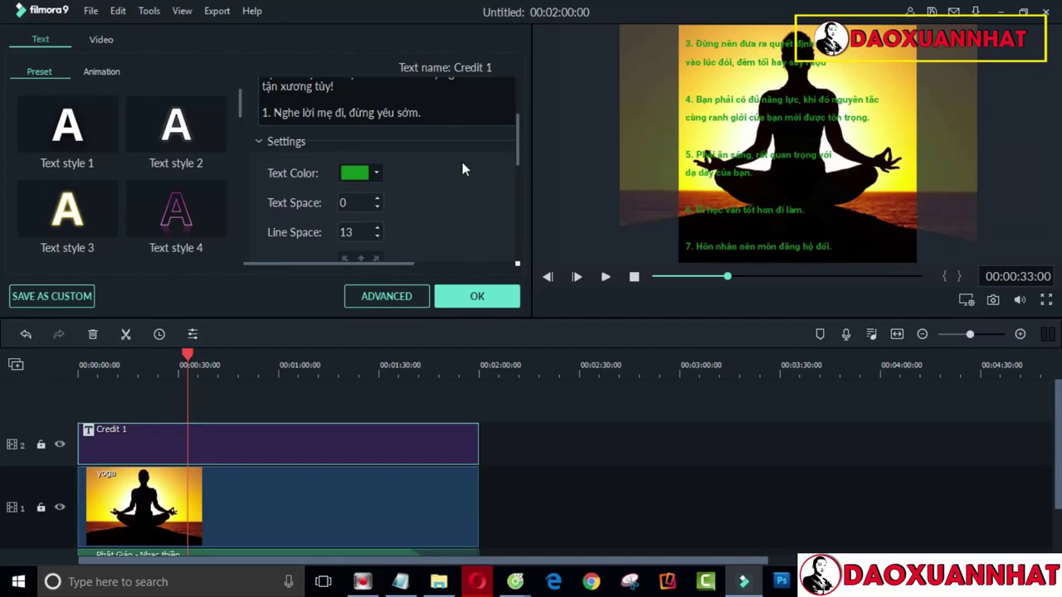
Try moving the word "cùng" up to the first line of quote 4, and restore the line break before it.
scroll(461, 159, "up", 3)
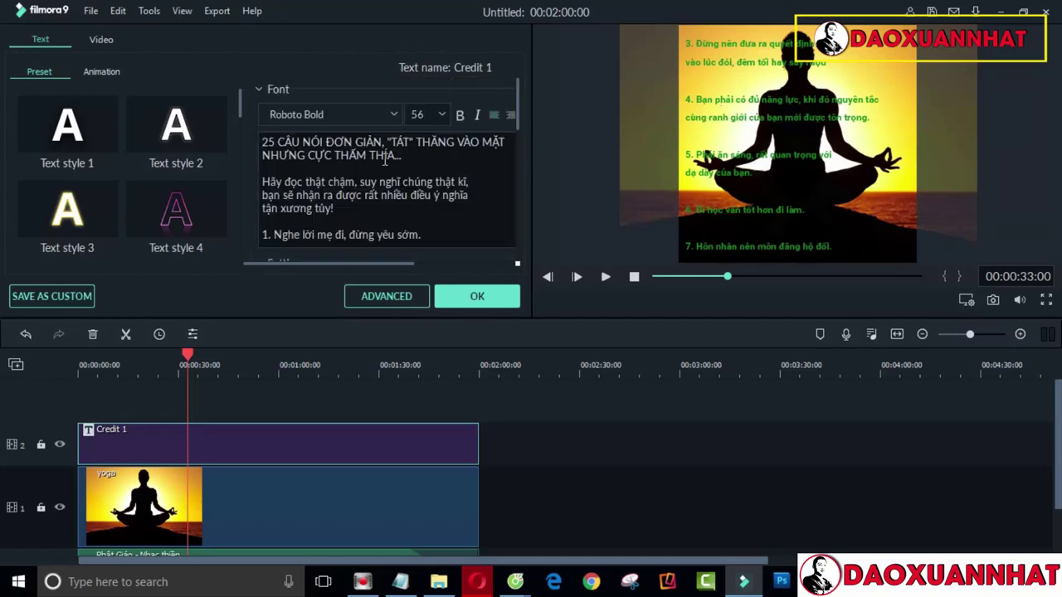
scroll(454, 182, "down", 3)
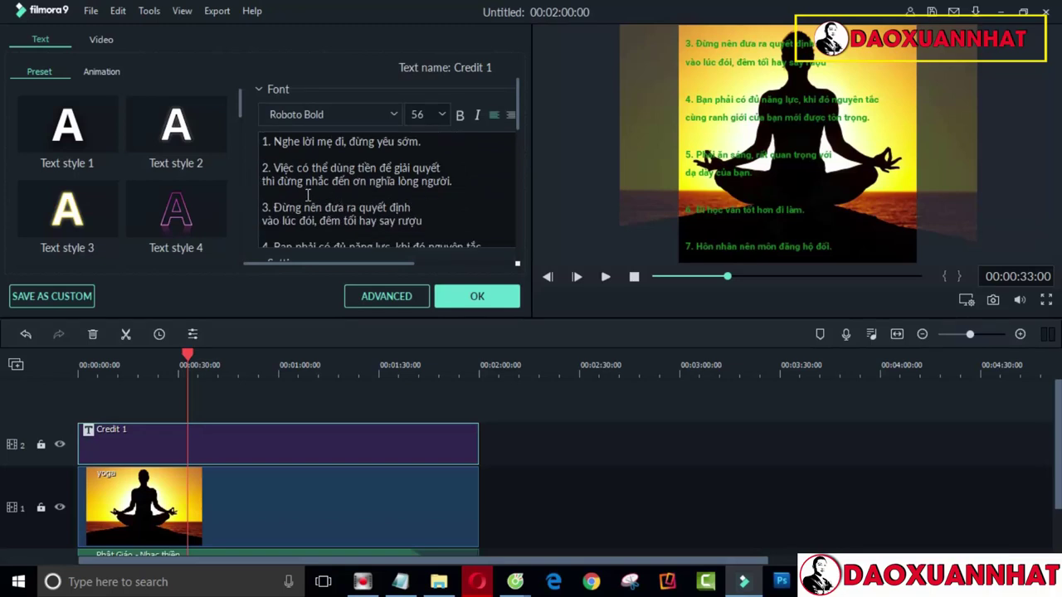
scroll(306, 194, "down", 1)
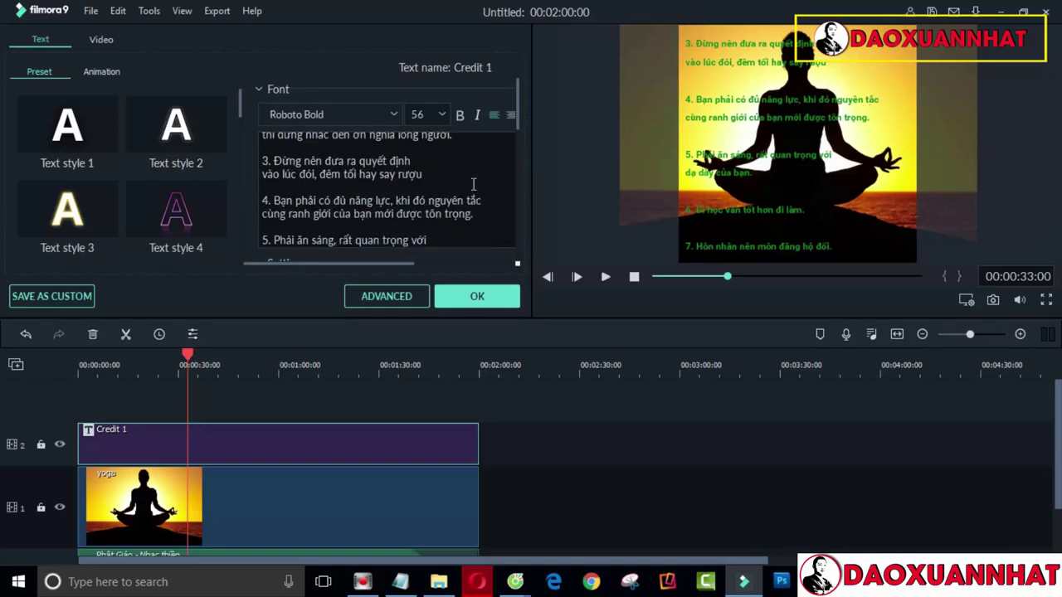
left_click(264, 214)
key("BackSpace")
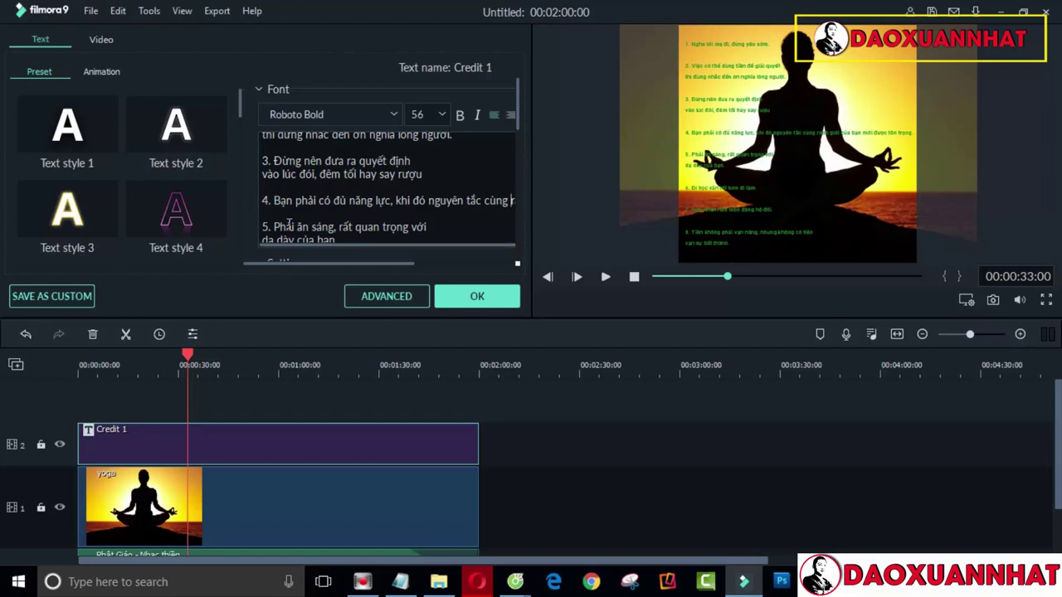
key("Return")
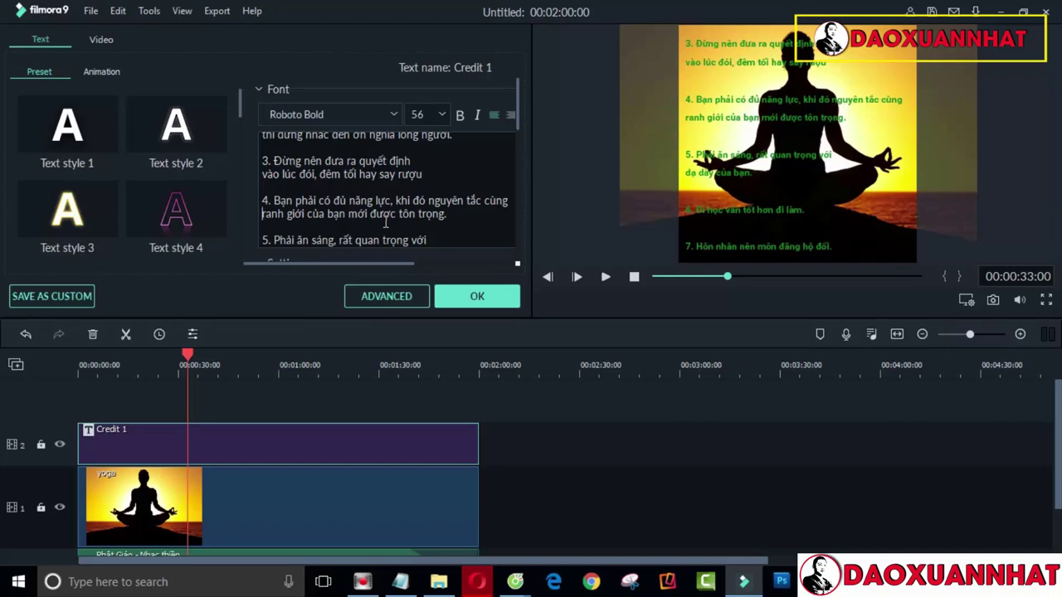
key("BackSpace")
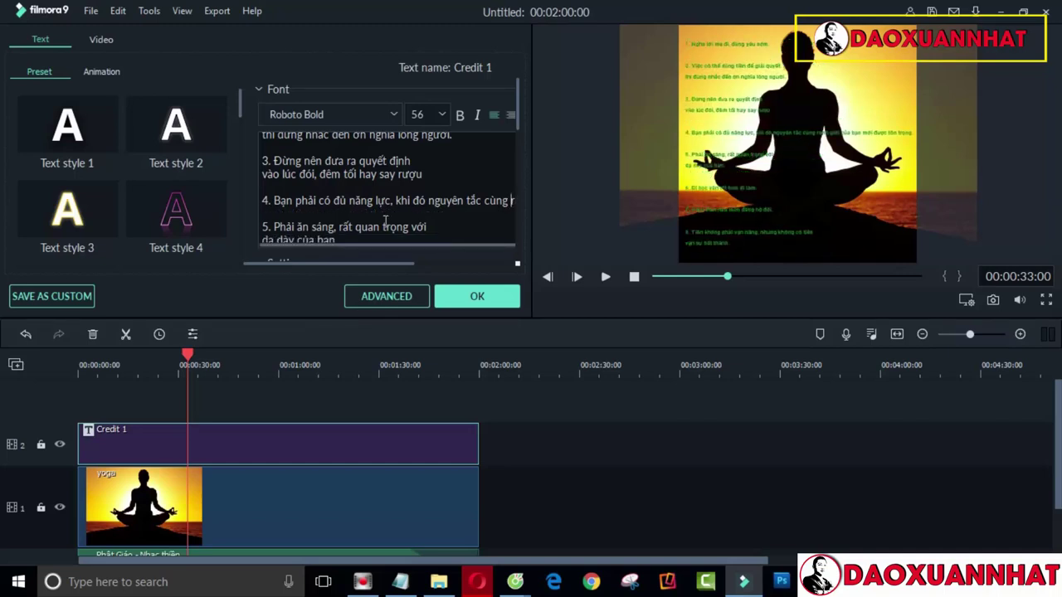
left_click(486, 203)
key("Return")
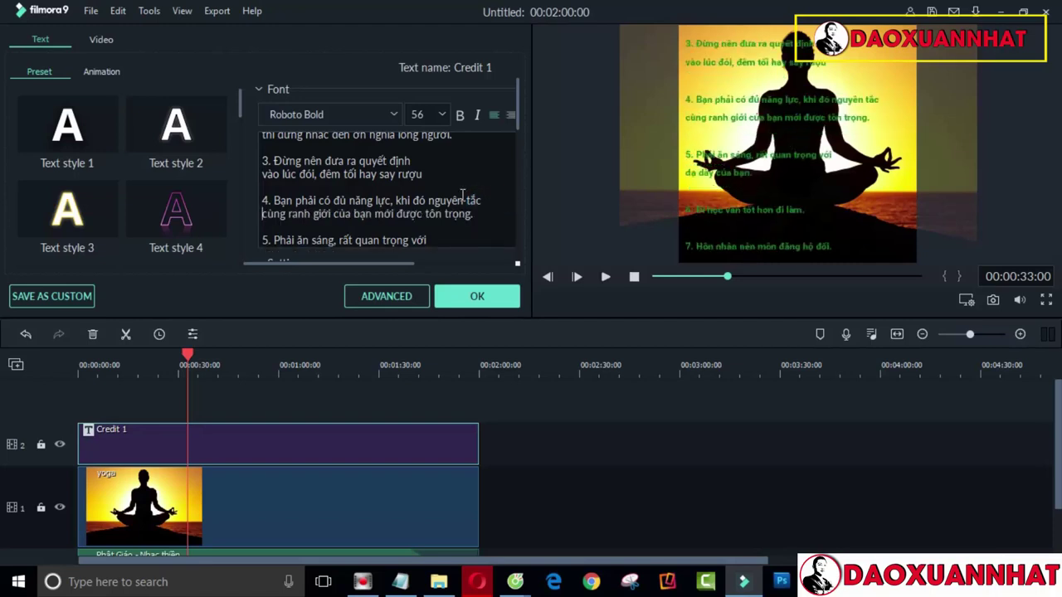
Apply font size 64 to all the quote text and scrub the timeline to check the scrolling, returning to the start.
key("ctrl+a")
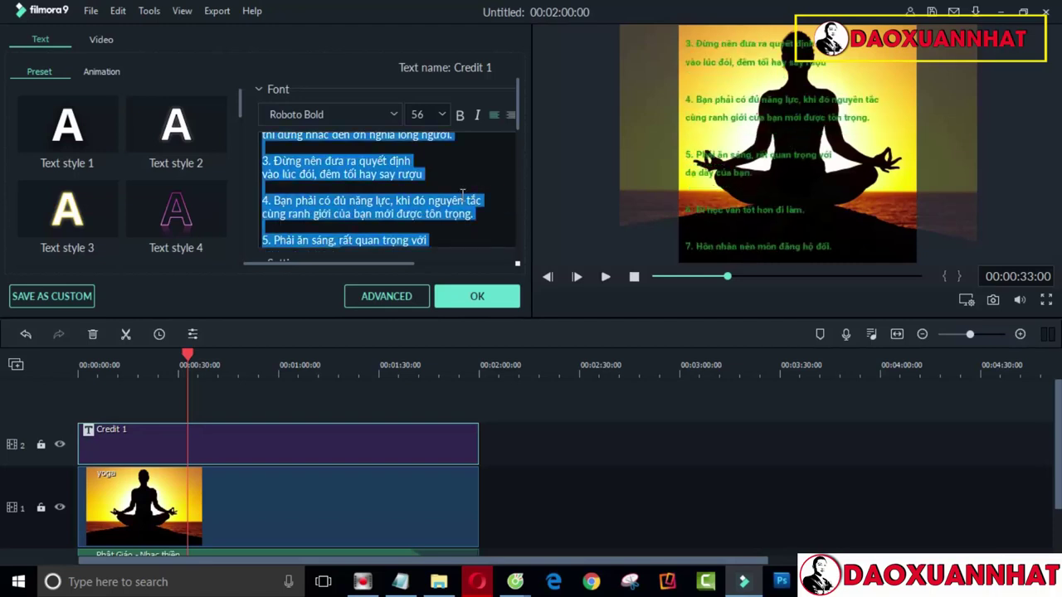
left_click(443, 115)
left_click(429, 179)
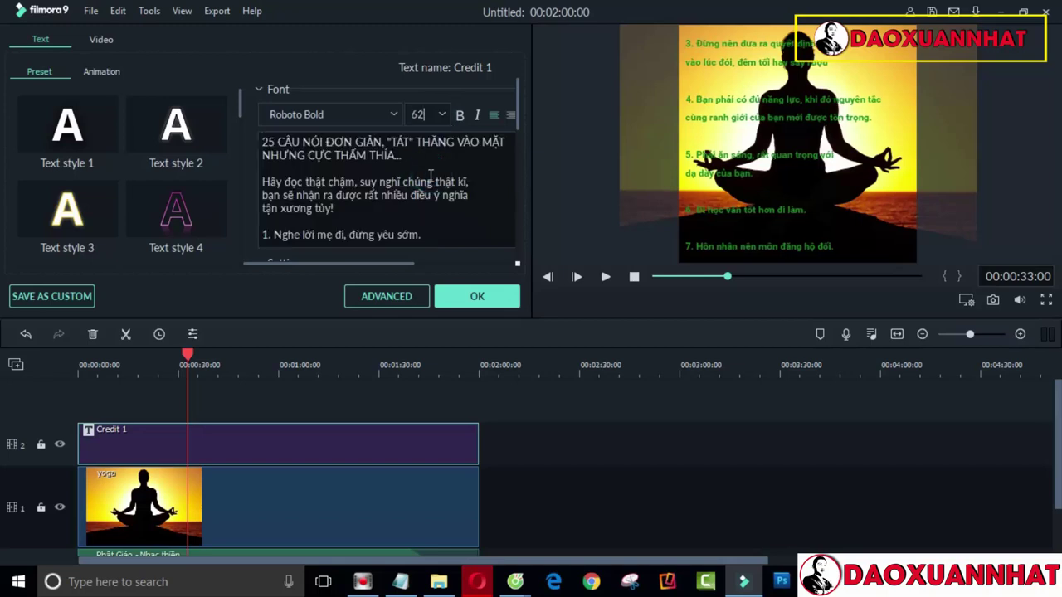
left_click(444, 114)
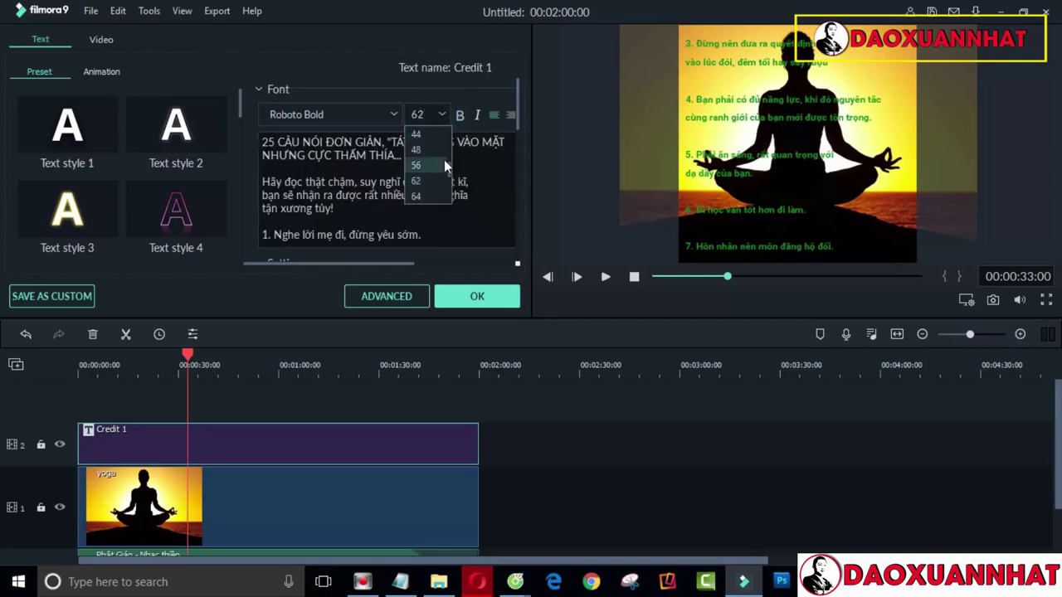
left_click(423, 196)
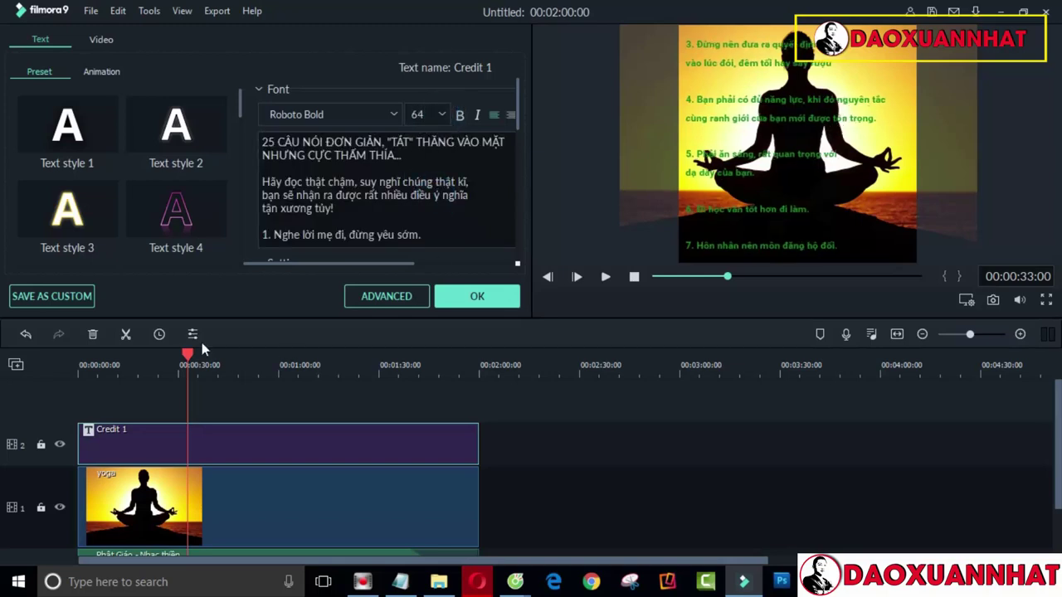
left_click(475, 296)
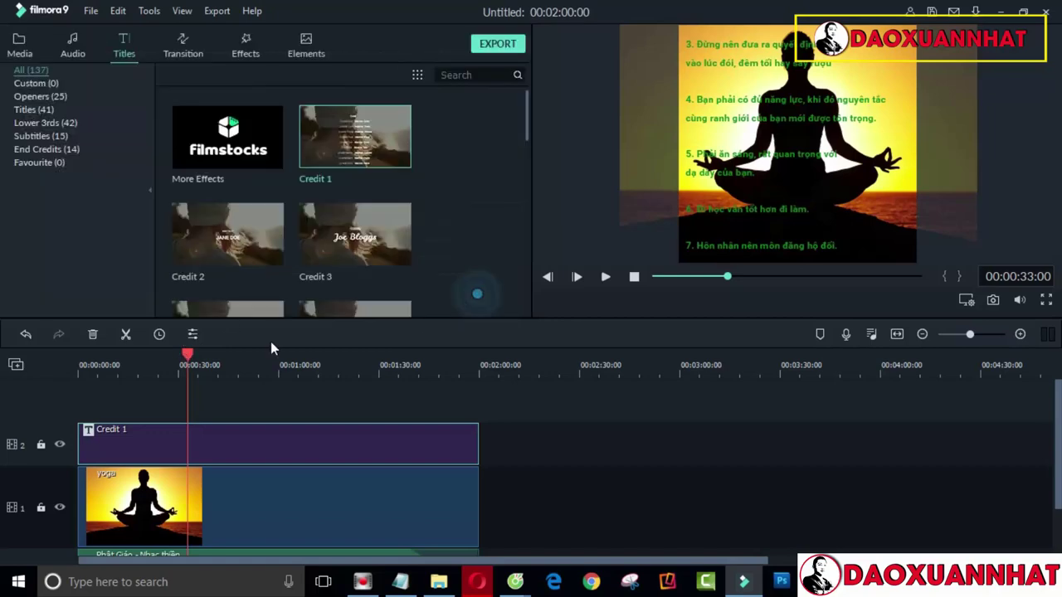
left_click_drag(189, 363, 450, 379)
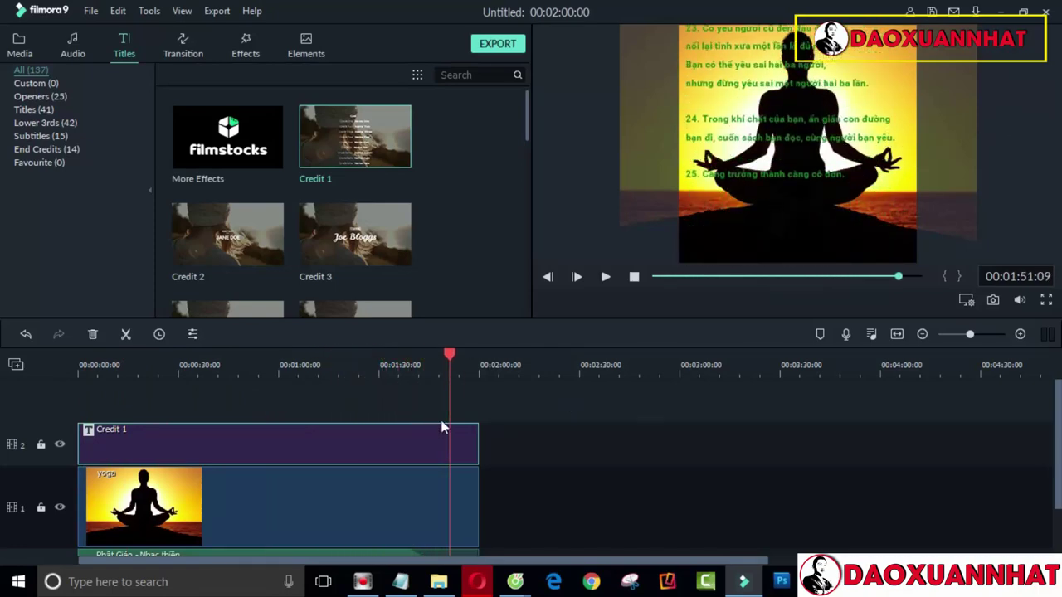
left_click_drag(448, 353, 61, 399)
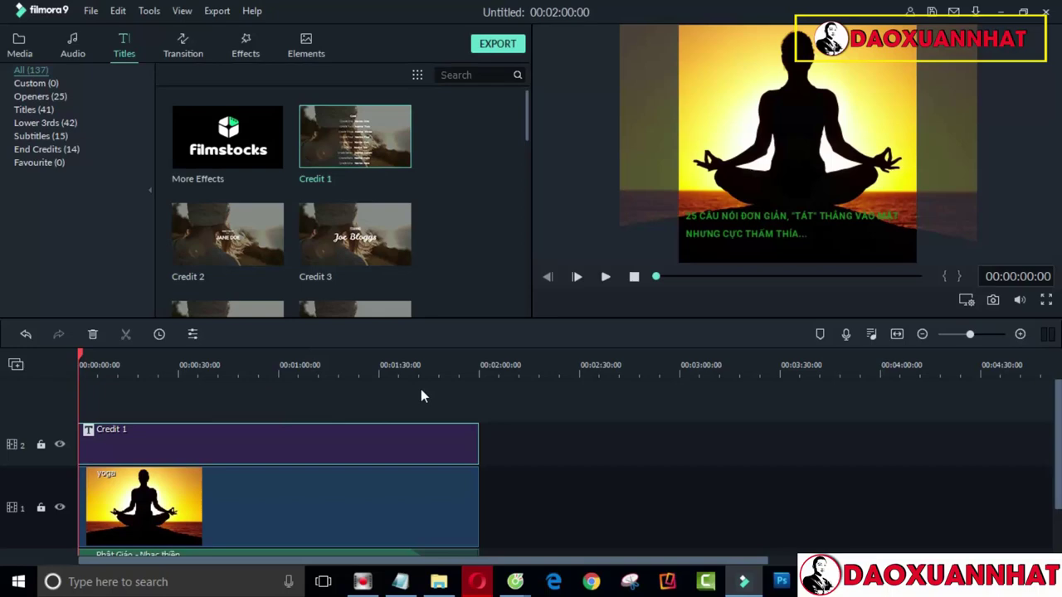
Switch to the Opera browser, open YouTube and search for "phông nền xanh tuyết rơi".
left_click(477, 582)
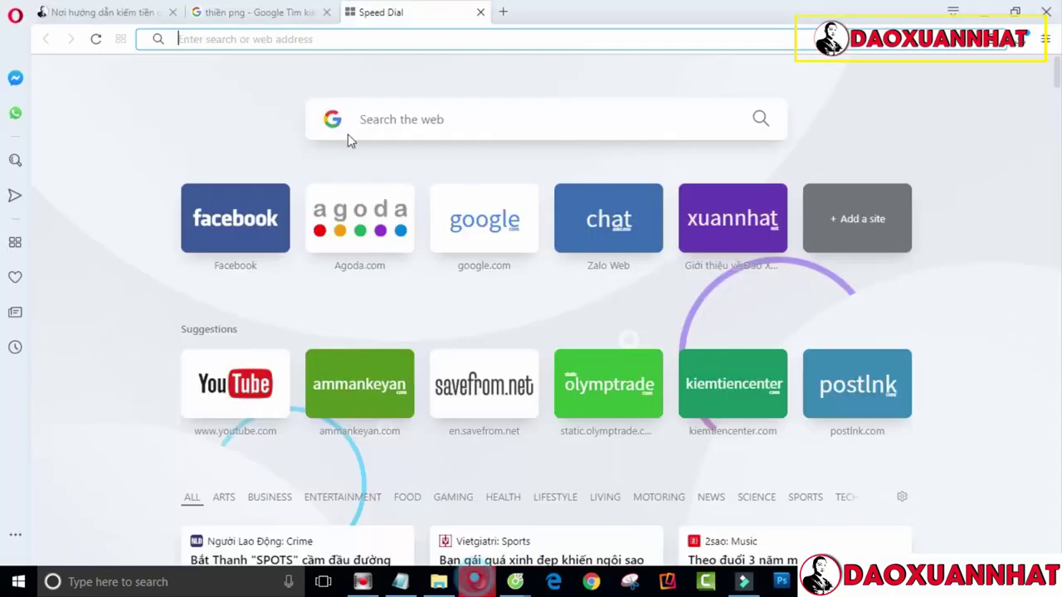
left_click(240, 377)
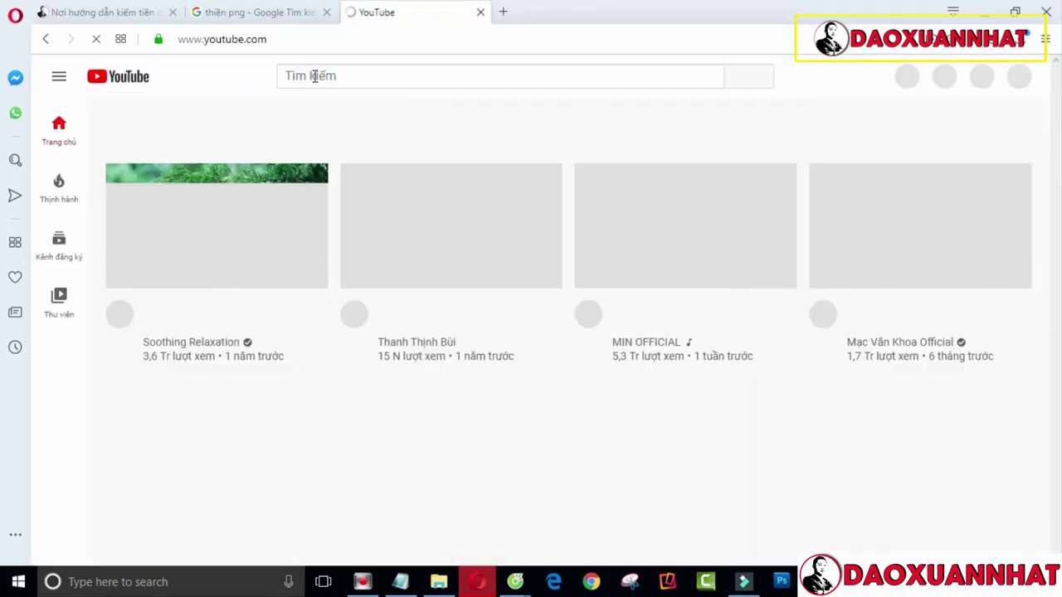
left_click(317, 76)
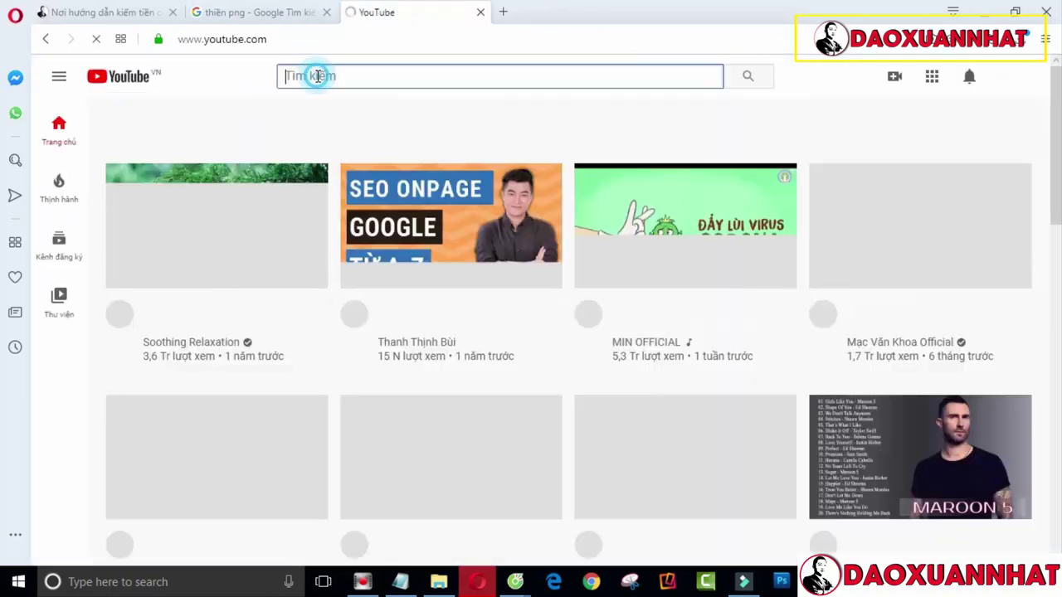
type("p")
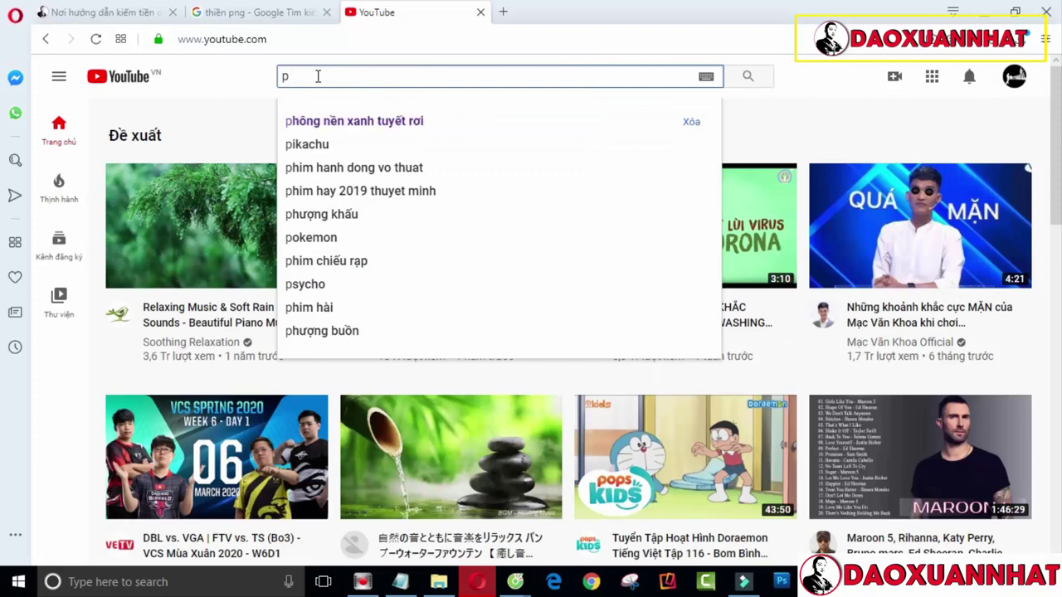
left_click(390, 123)
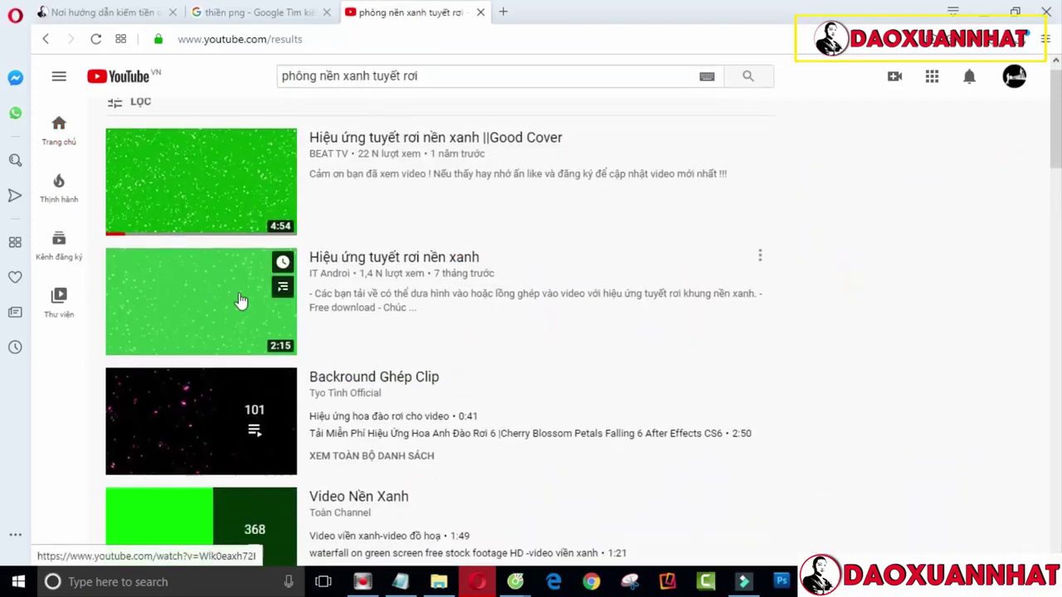
Find and open the video "Hoa anh đào rơi nền xanh / nguyên liệu cho video New" in the results and pause its playback.
scroll(292, 297, "down", 5)
scroll(292, 297, "down", 9)
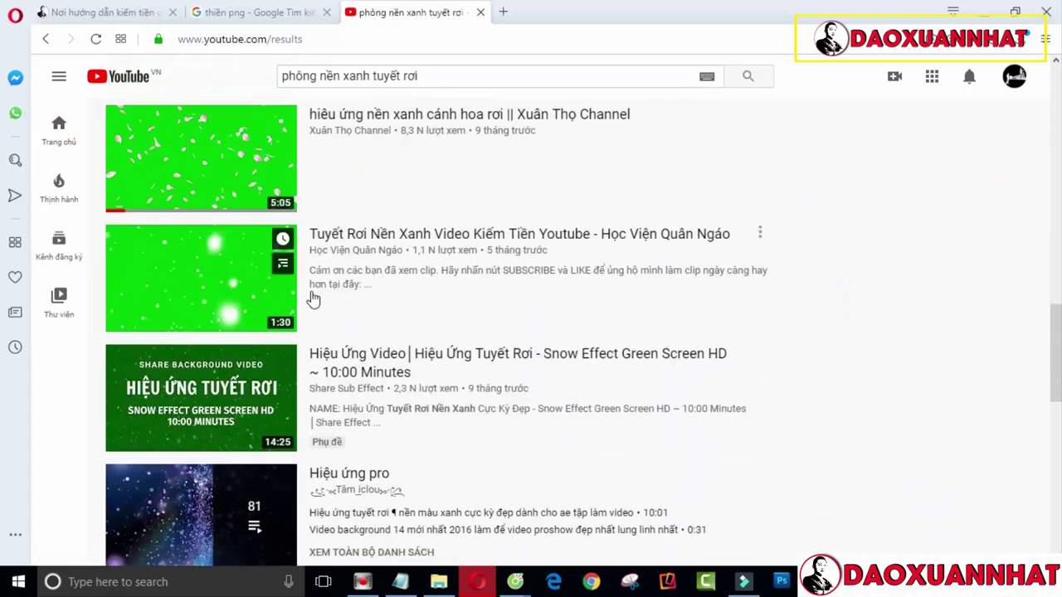
scroll(332, 224, "up", 1)
scroll(384, 237, "down", 1)
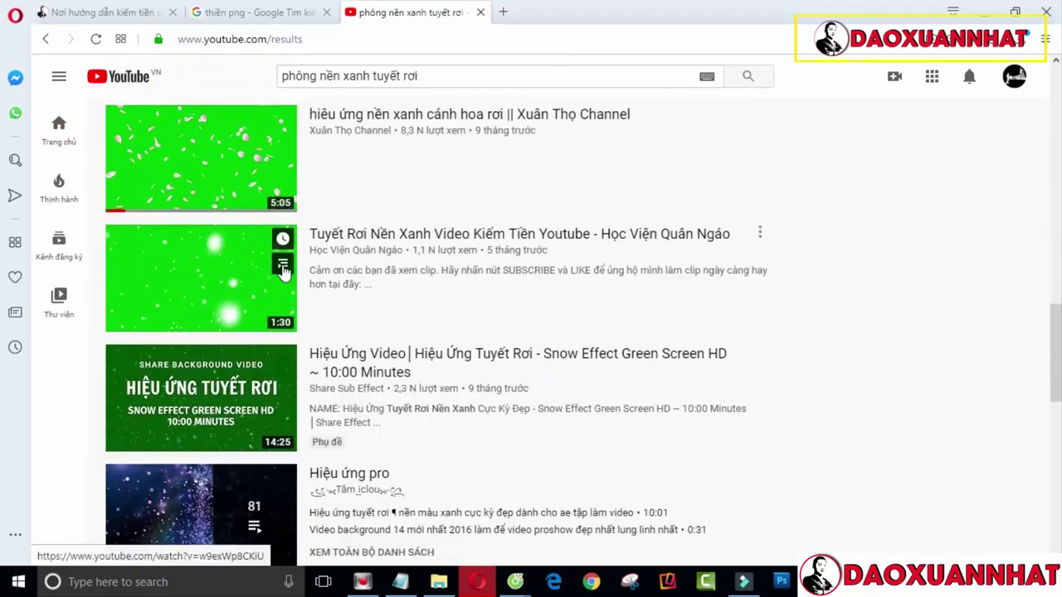
scroll(343, 278, "down", 4)
scroll(348, 285, "up", 2)
scroll(348, 284, "down", 8)
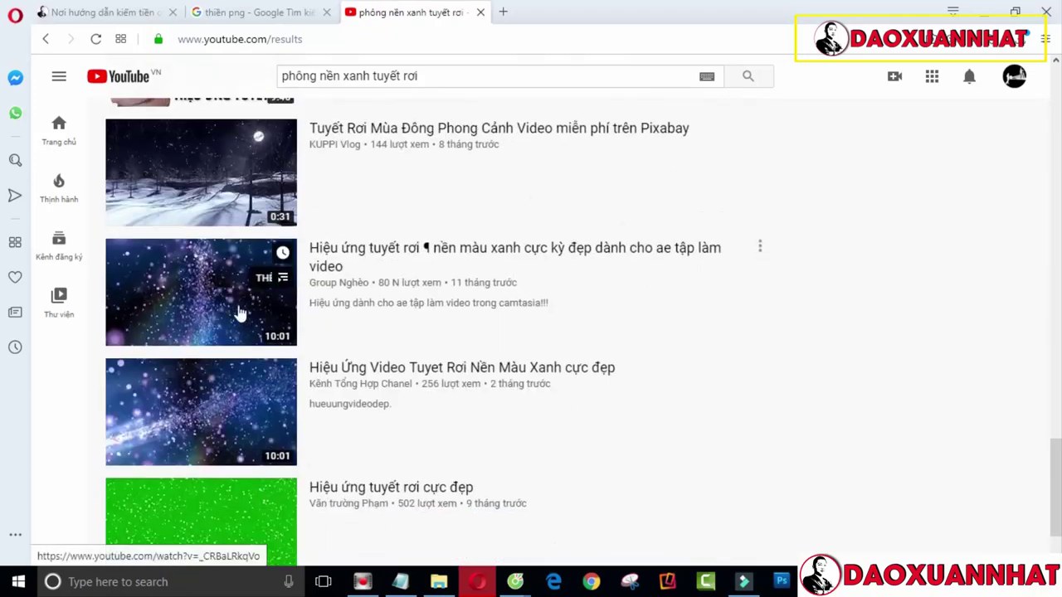
scroll(394, 343, "down", 3)
scroll(473, 325, "up", 4)
scroll(443, 316, "down", 8)
scroll(440, 312, "up", 4)
scroll(442, 314, "up", 5)
scroll(406, 325, "down", 1)
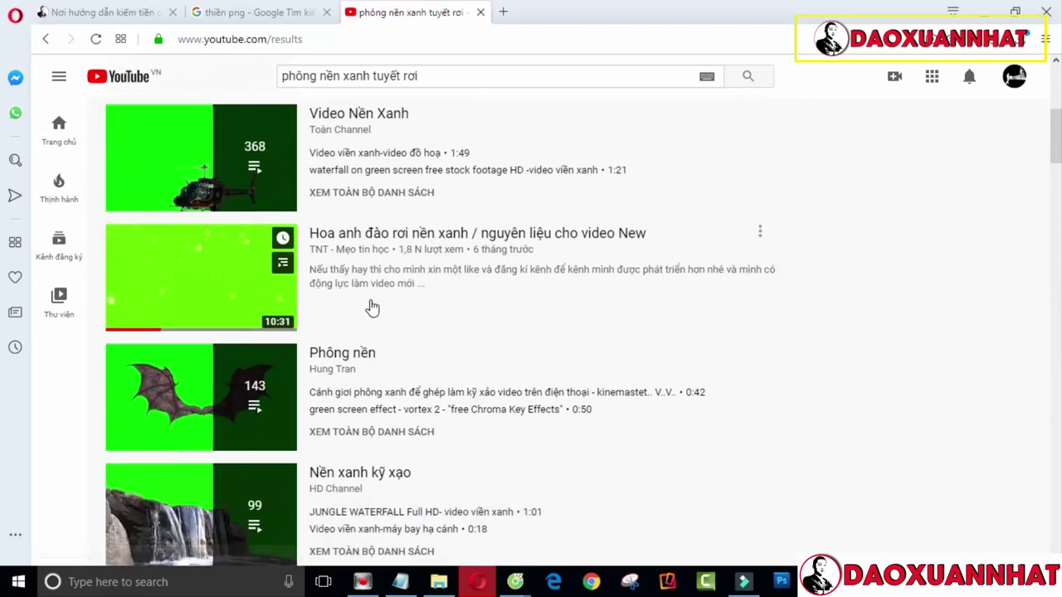
left_click(363, 235)
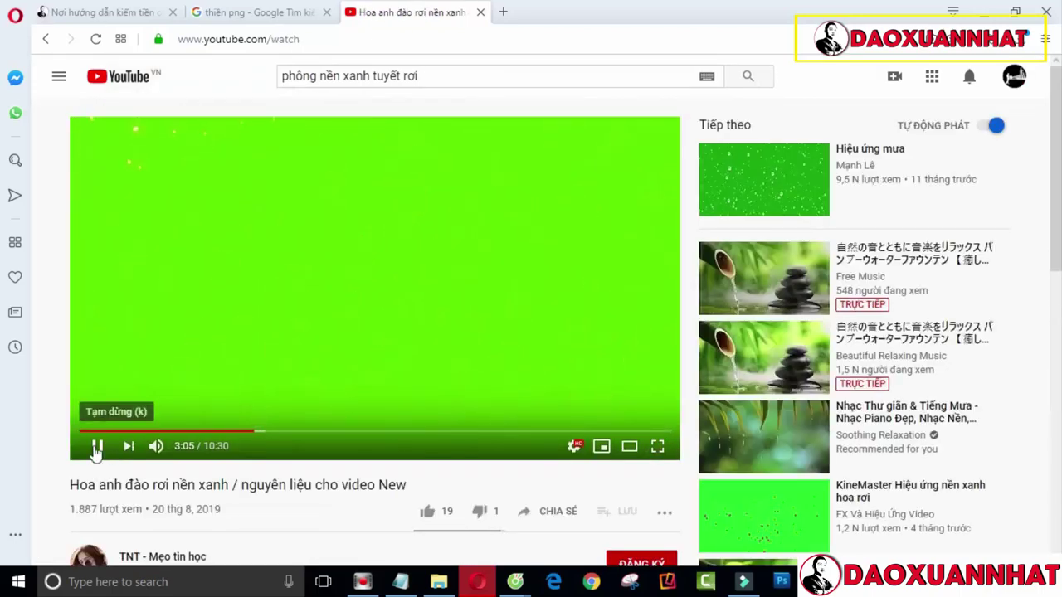
left_click(96, 448)
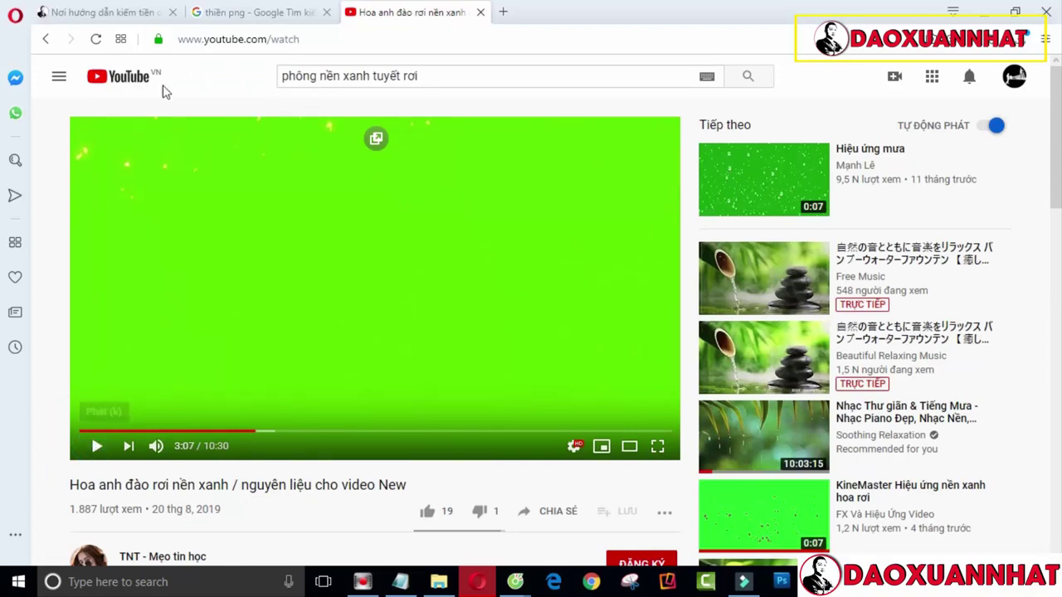
Load the video in the savefrom.net downloader by inserting "ss" before "youtube" in its web address.
left_click(196, 42)
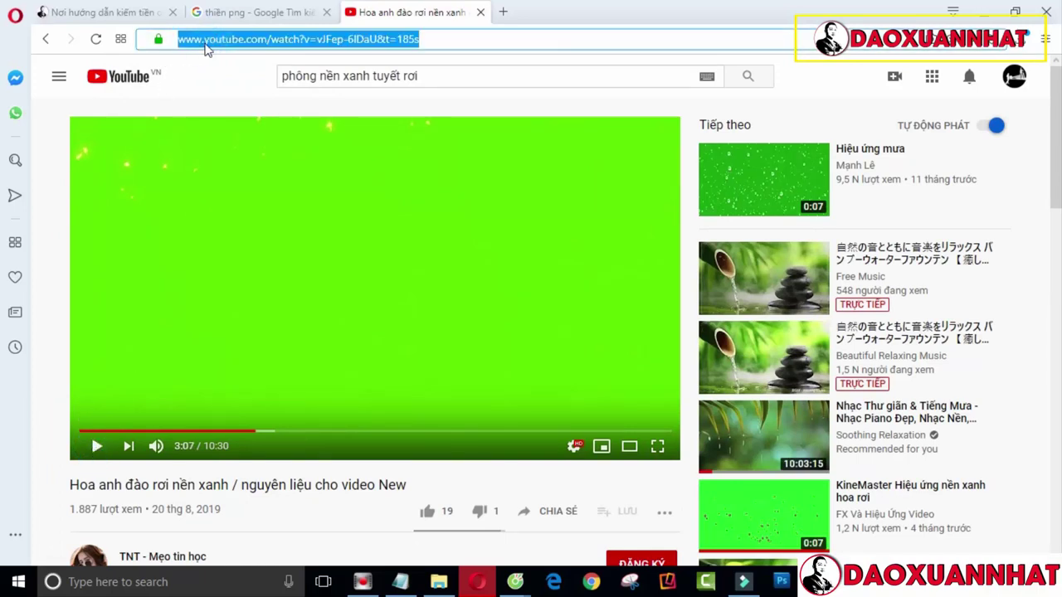
left_click(205, 46)
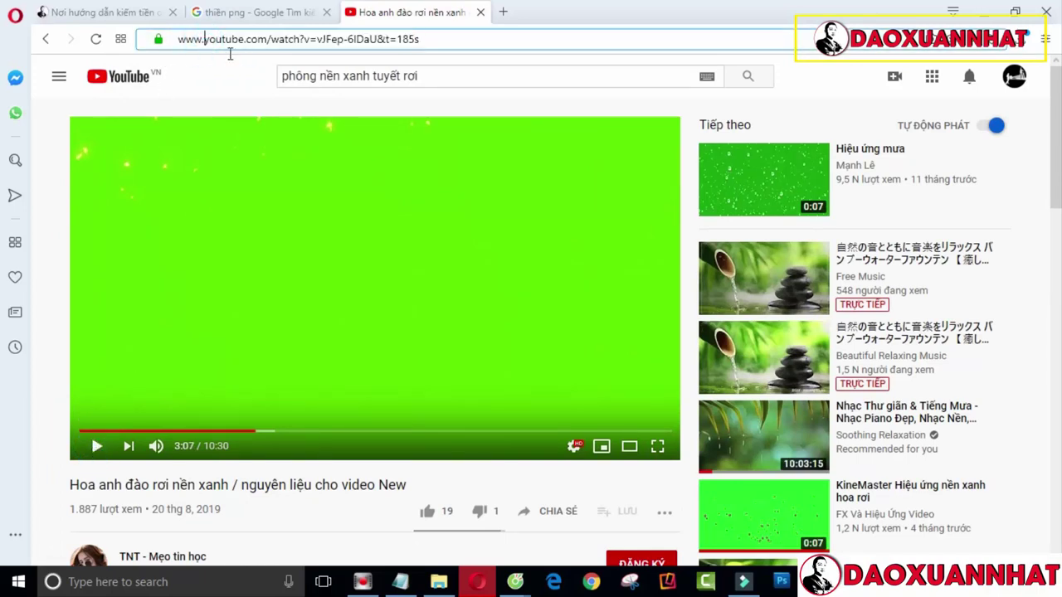
mouse_move(479, 180)
type("ss")
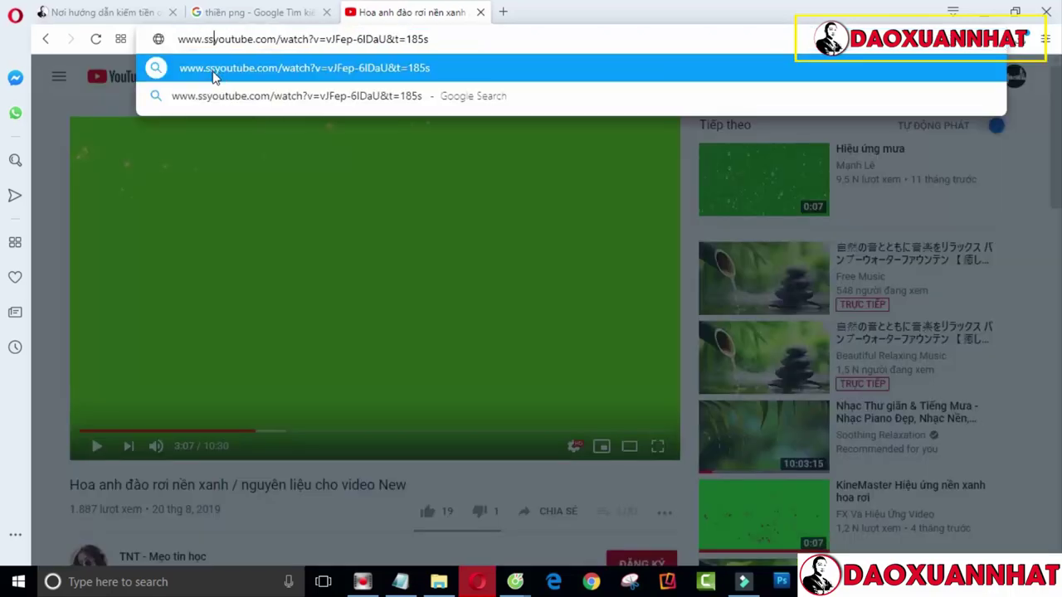
key("Return")
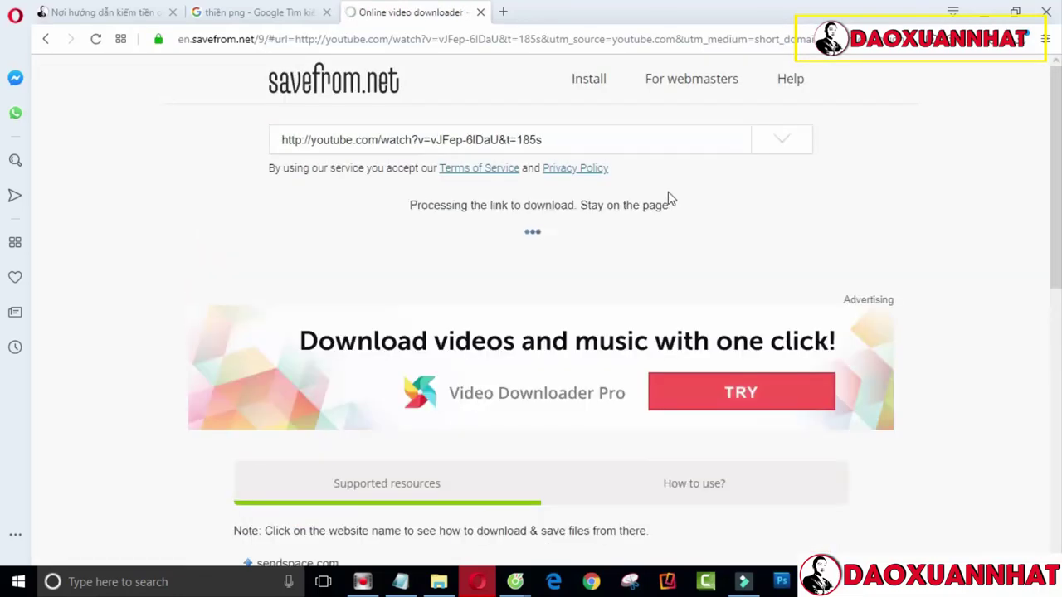
Download the video as MP4 720, close the advertising page it opens, and check the browser's download list.
left_click(545, 297)
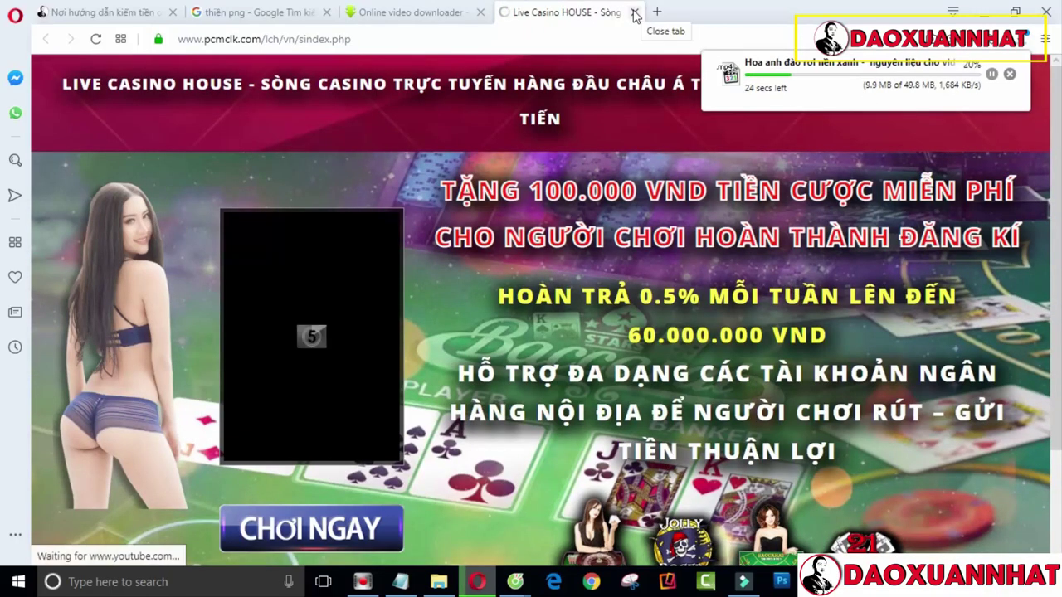
left_click(634, 13)
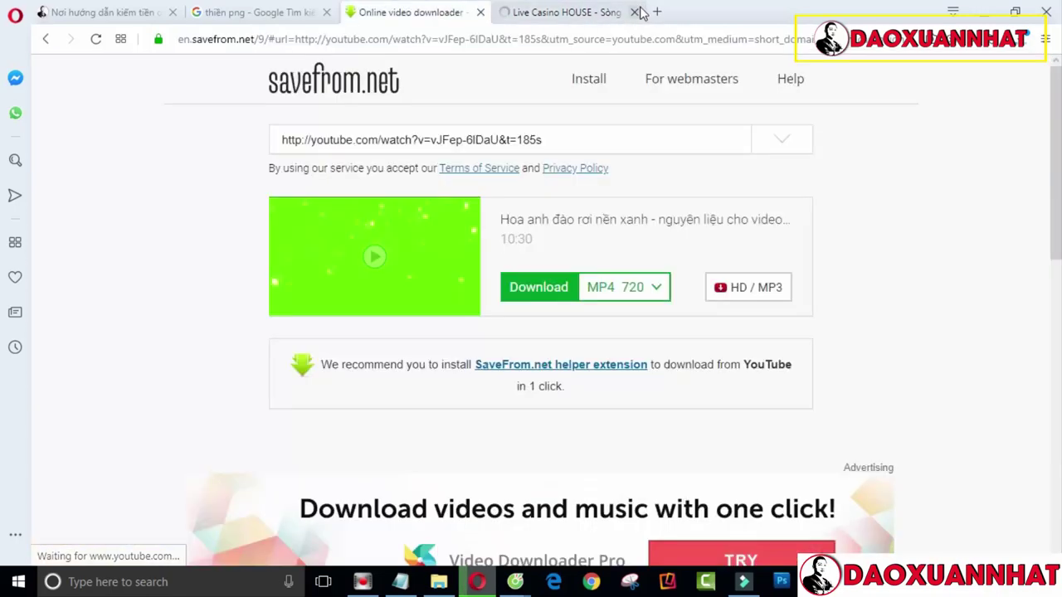
left_click(1020, 39)
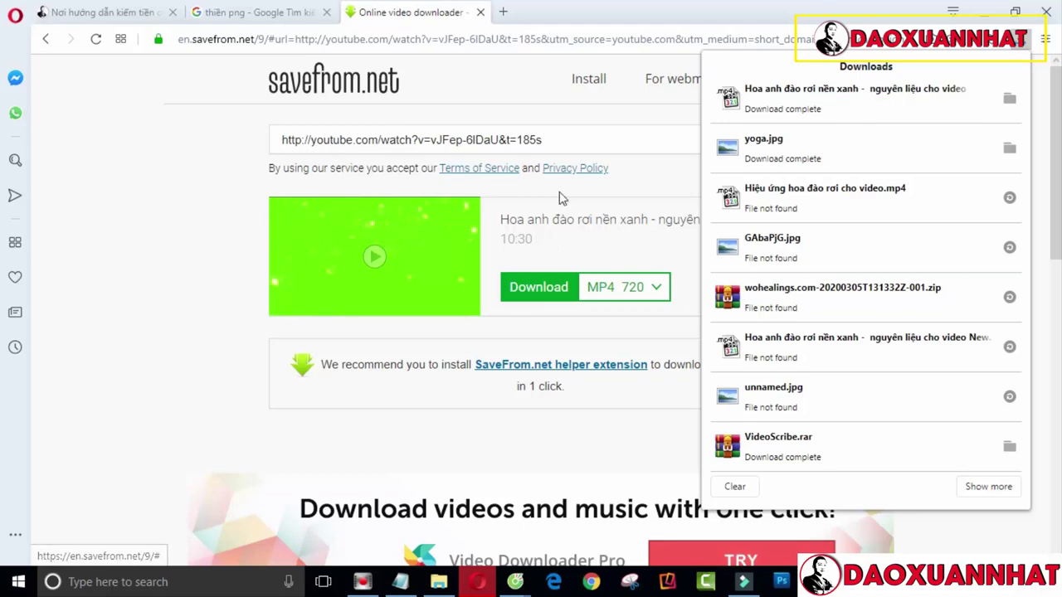
Import the downloaded green-screen video from Downloads into Filmora9 and place it on a new track above the title, keeping the project settings.
left_click(749, 583)
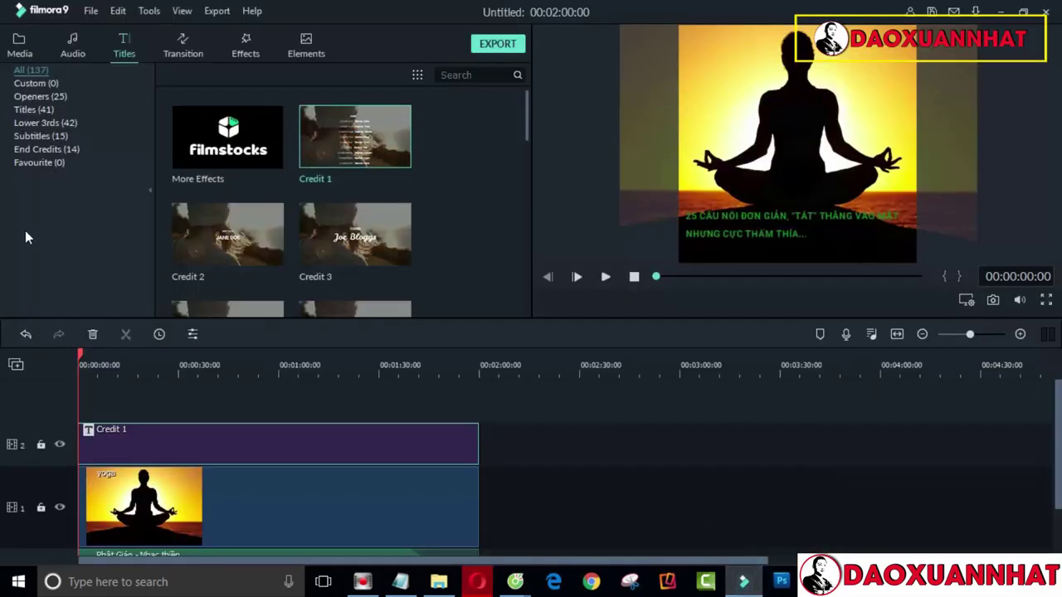
left_click(21, 43)
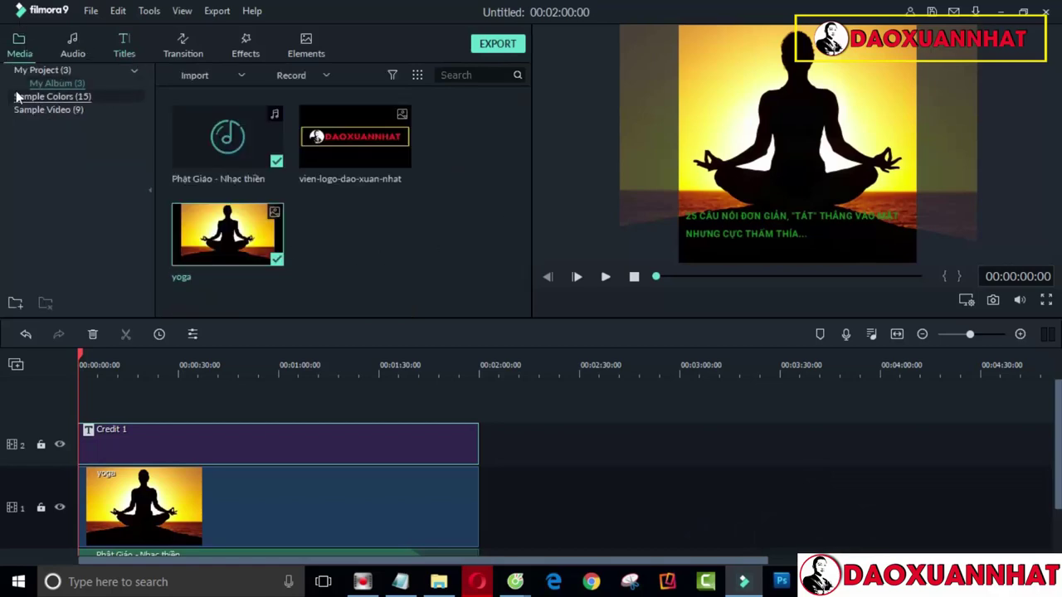
right_click(393, 253)
left_click(419, 261)
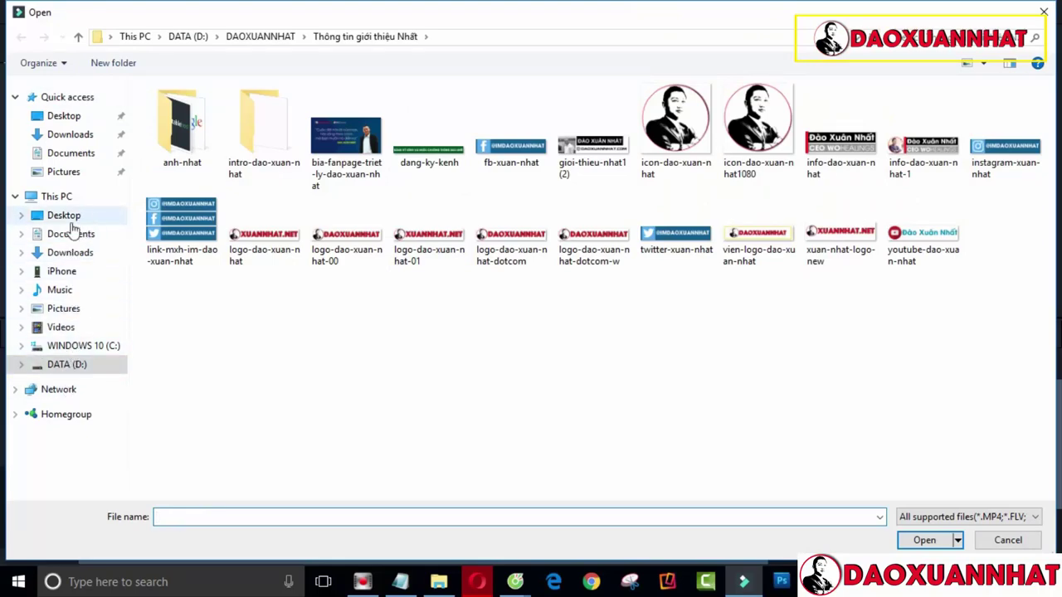
left_click(70, 252)
double_click(342, 131)
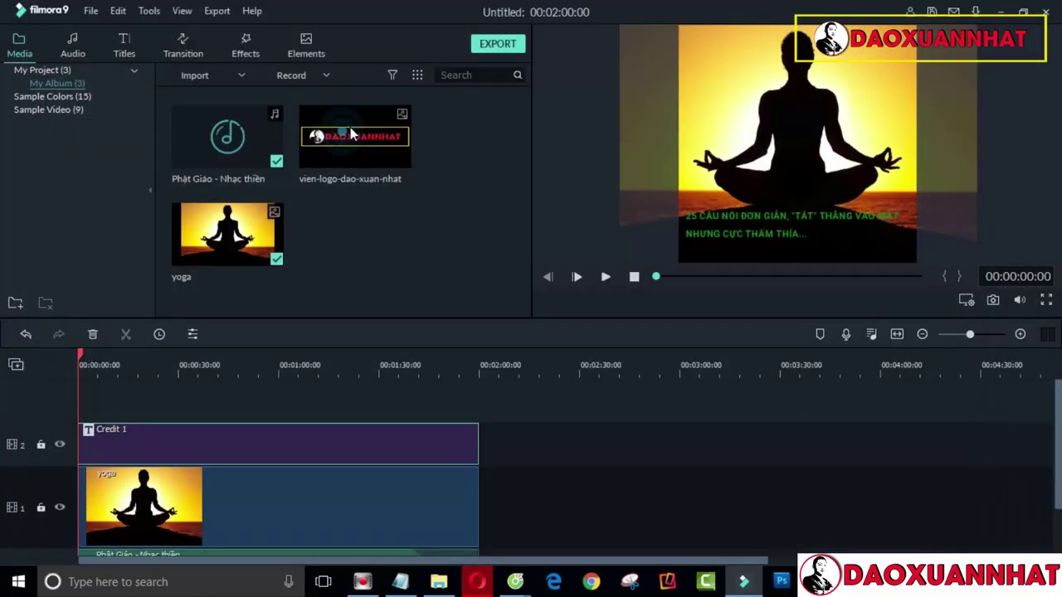
left_click_drag(328, 233, 60, 383)
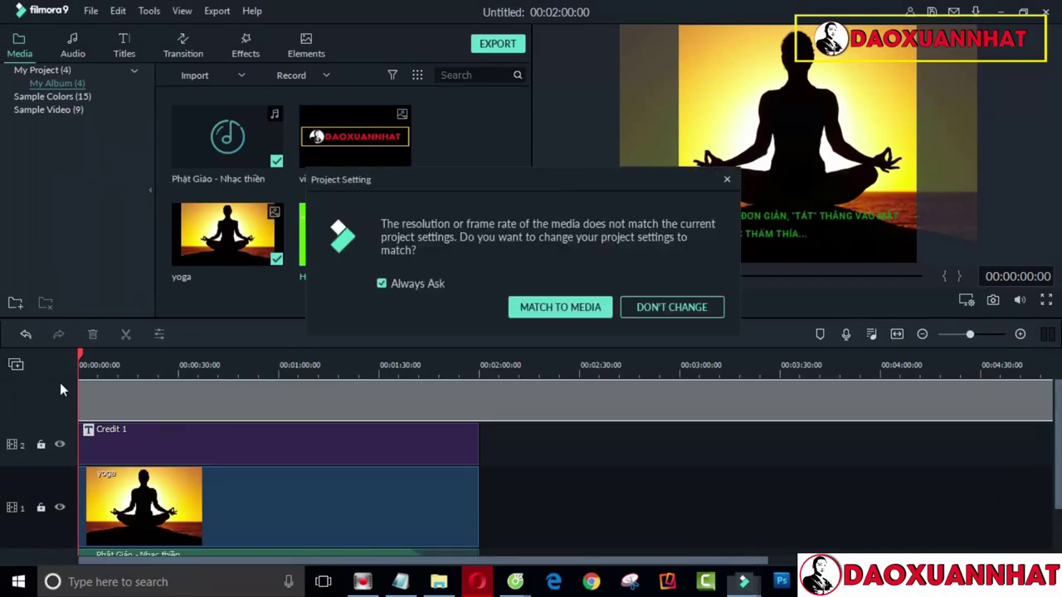
left_click(659, 308)
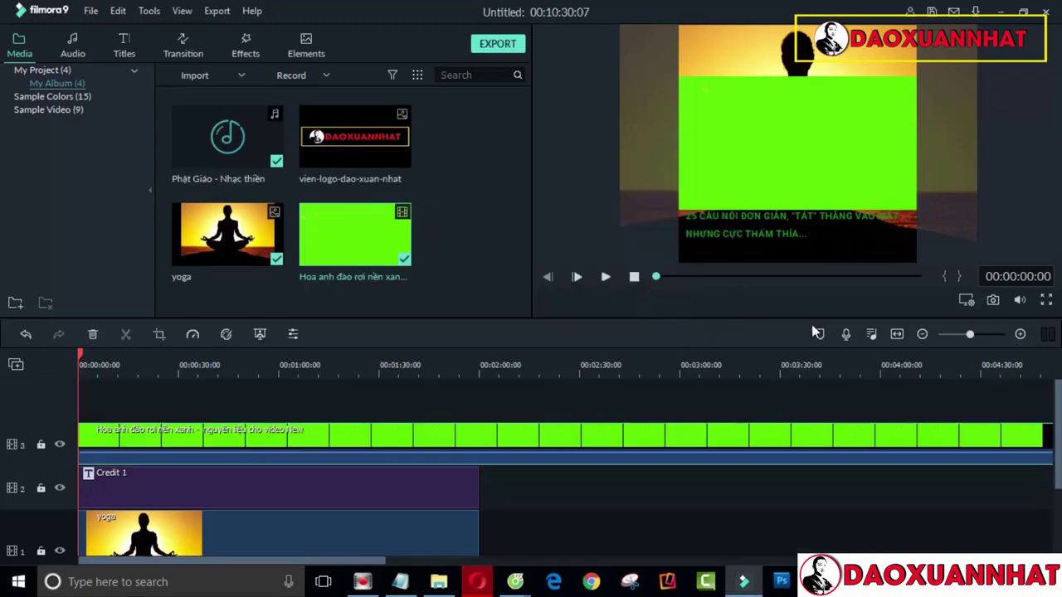
Split the green-screen clip at 00:00:25:08, delete its first part, and move the remaining part to the timeline's start.
left_click(85, 355)
left_click_drag(132, 370, 206, 370)
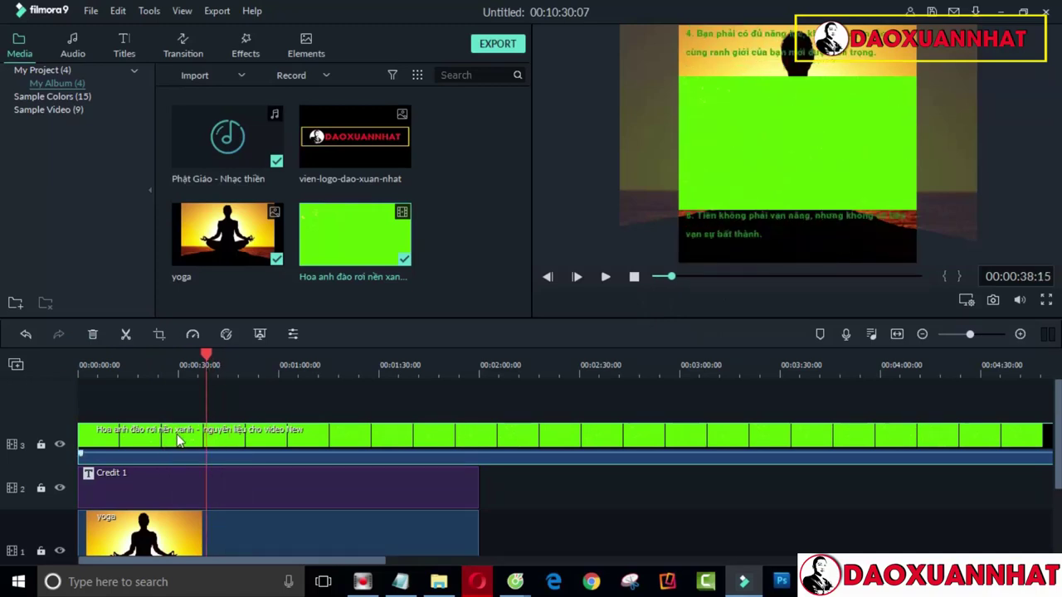
left_click(162, 373)
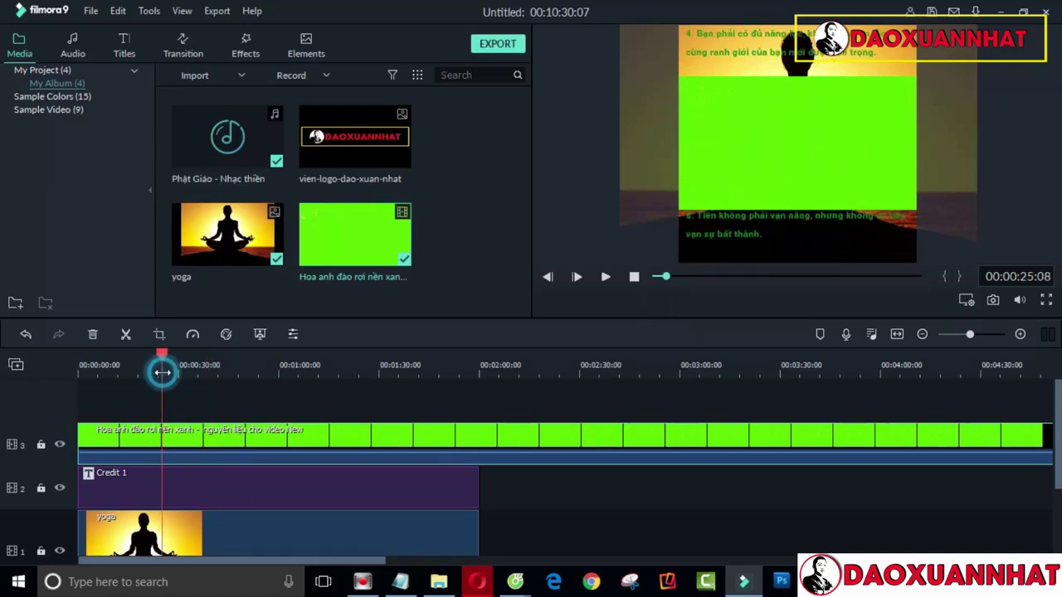
key("ctrl+b")
left_click(130, 434)
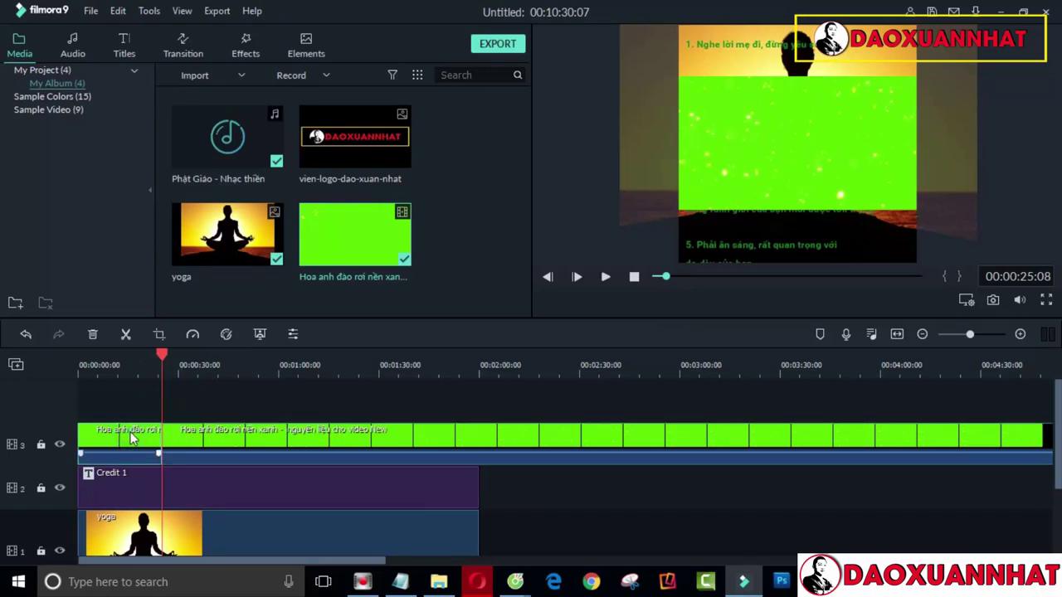
key("Delete")
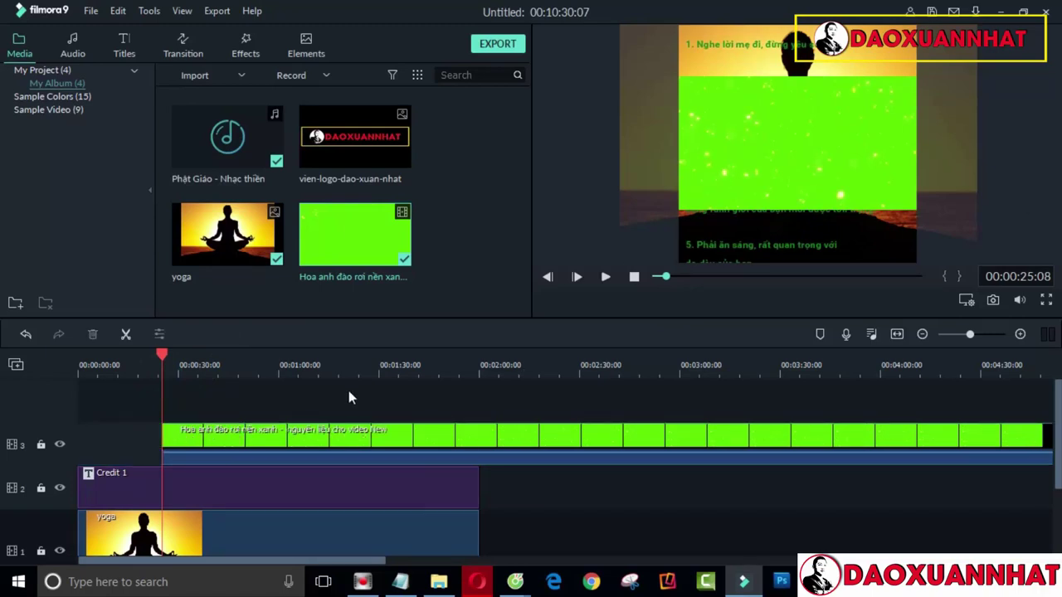
left_click_drag(343, 438, 196, 440)
Split the green-screen clip at 00:02:00:00 and delete the part beyond that point.
left_click_drag(476, 373, 479, 357)
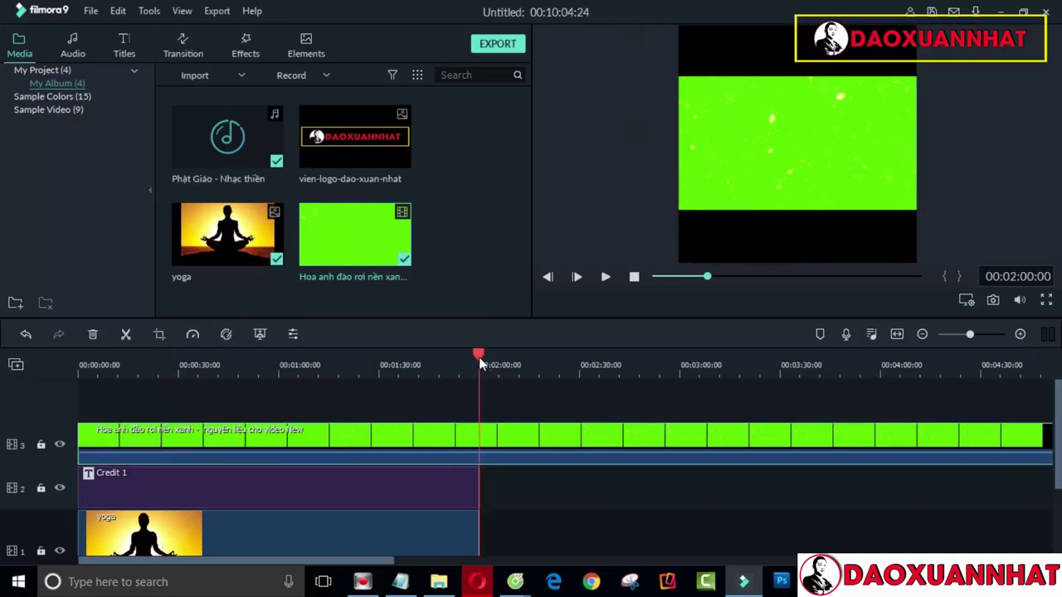
left_click(526, 439)
key("ctrl+b")
left_click(526, 439)
key("Delete")
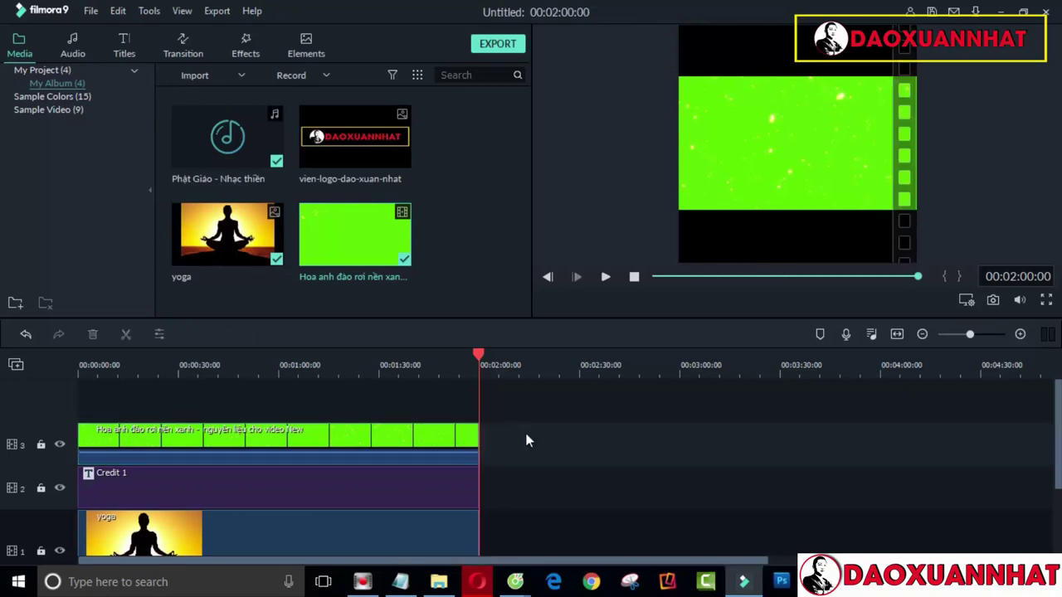
Enlarge the green-screen clip to cover the whole square frame and key out its green background with Green Screen.
double_click(301, 432)
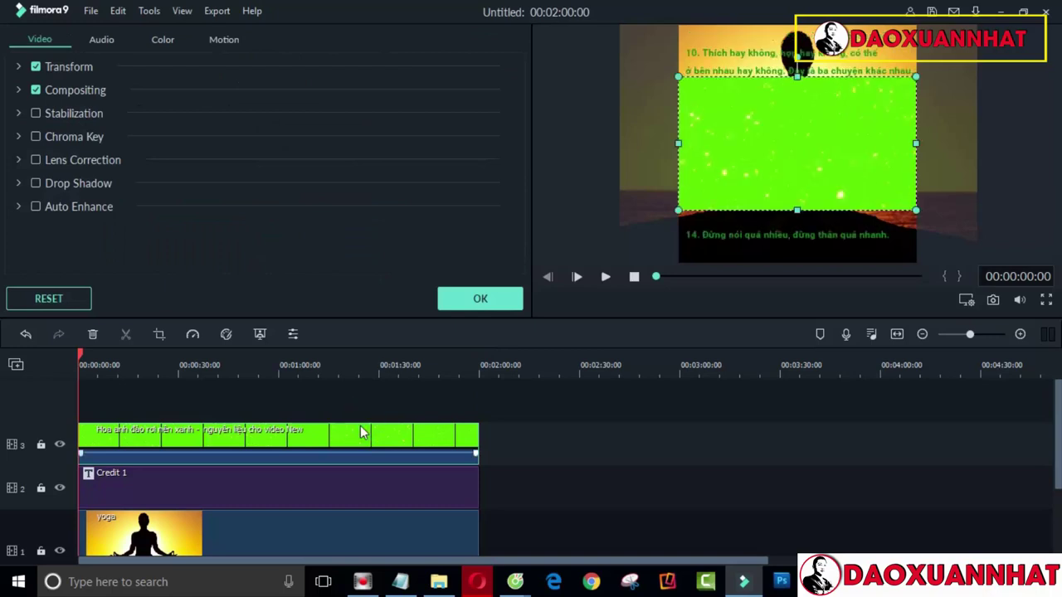
left_click_drag(915, 209, 1006, 265)
left_click_drag(678, 76, 585, 26)
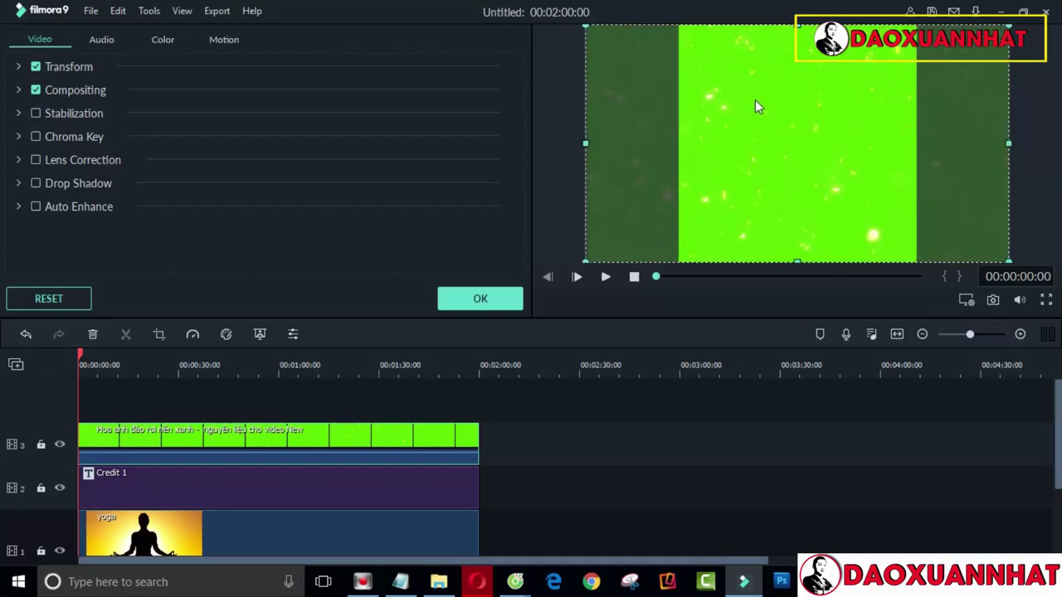
left_click(479, 298)
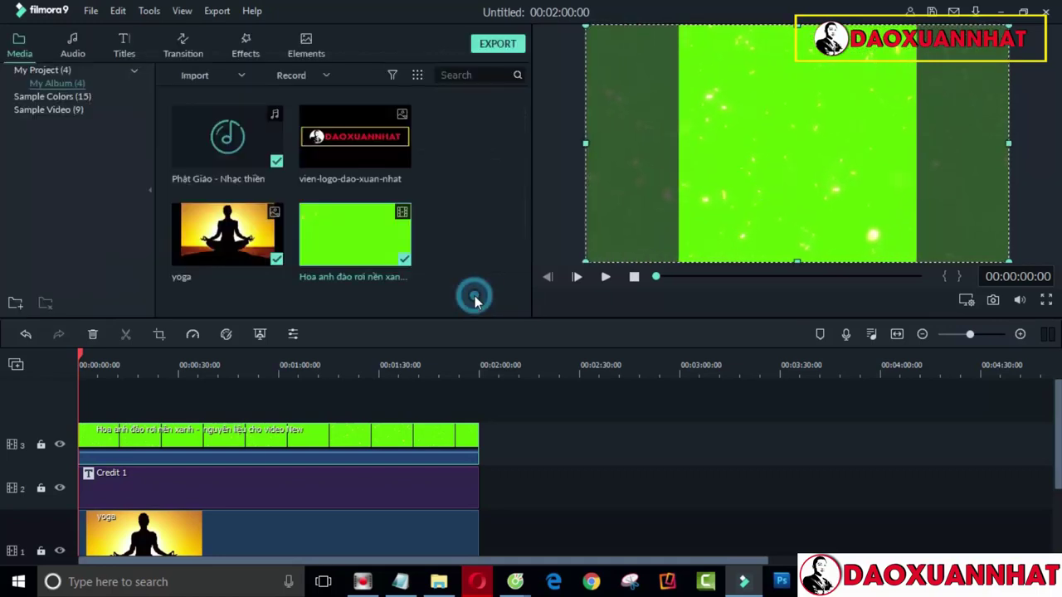
left_click(258, 334)
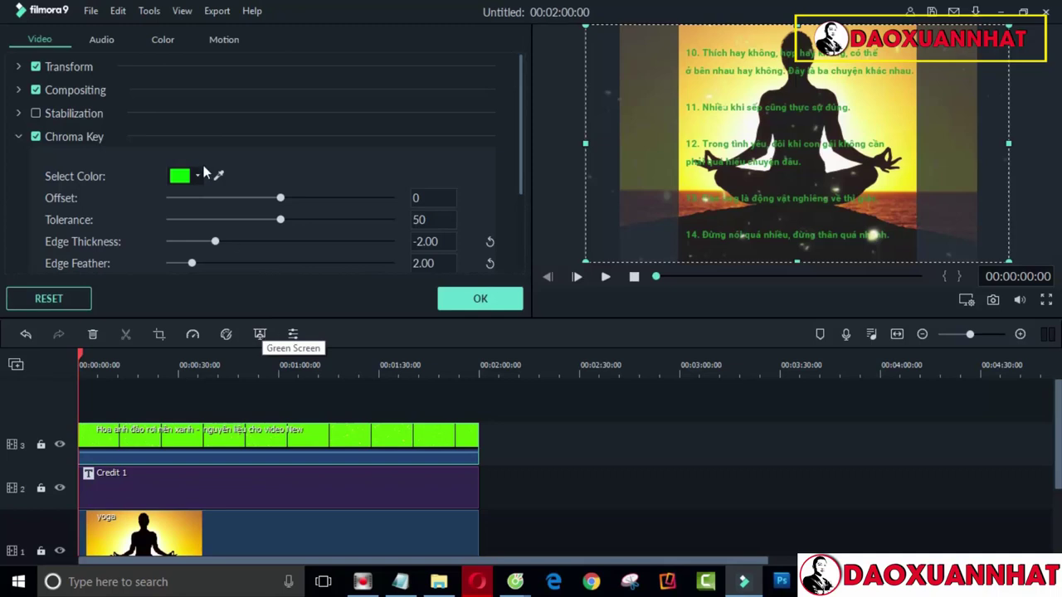
left_click(480, 300)
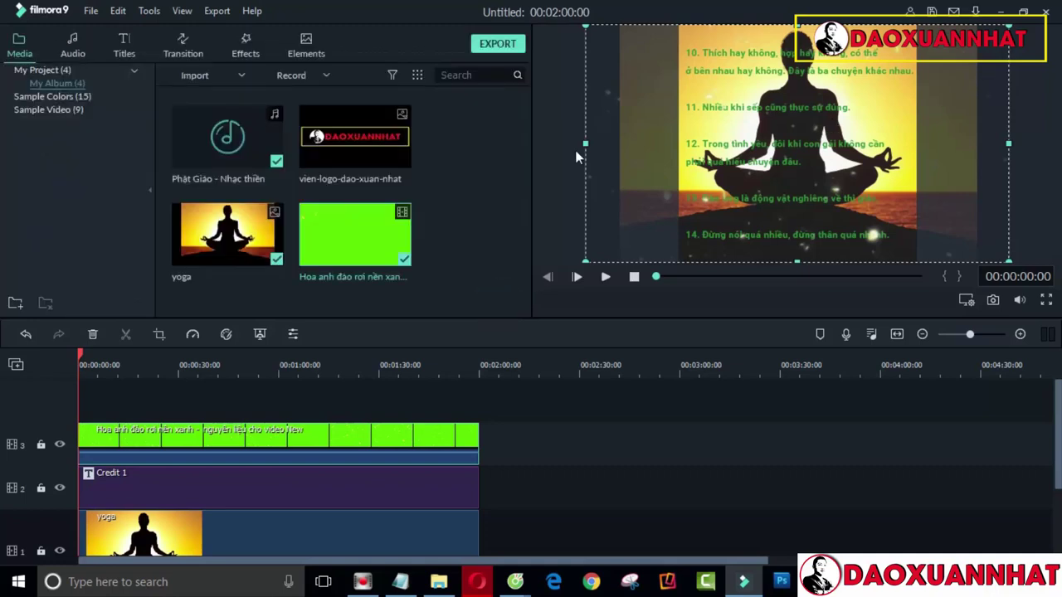
Add the vien-logo-dao-xuan-nhat image on a new track above the blossom clip and shrink it into the frame's upper-right corner.
left_click(190, 367)
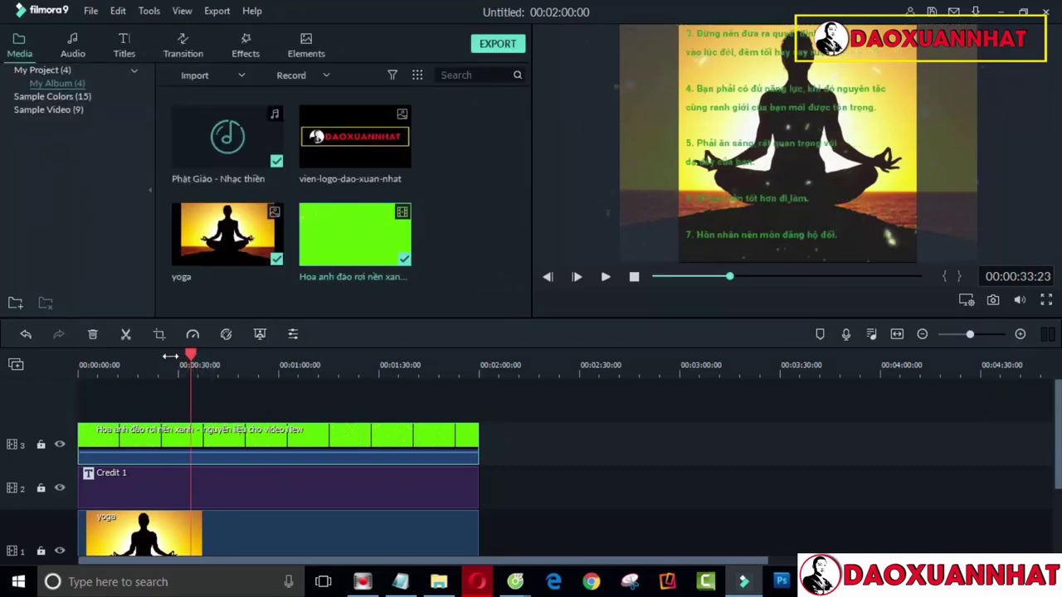
left_click_drag(187, 355, 230, 357)
key("Home")
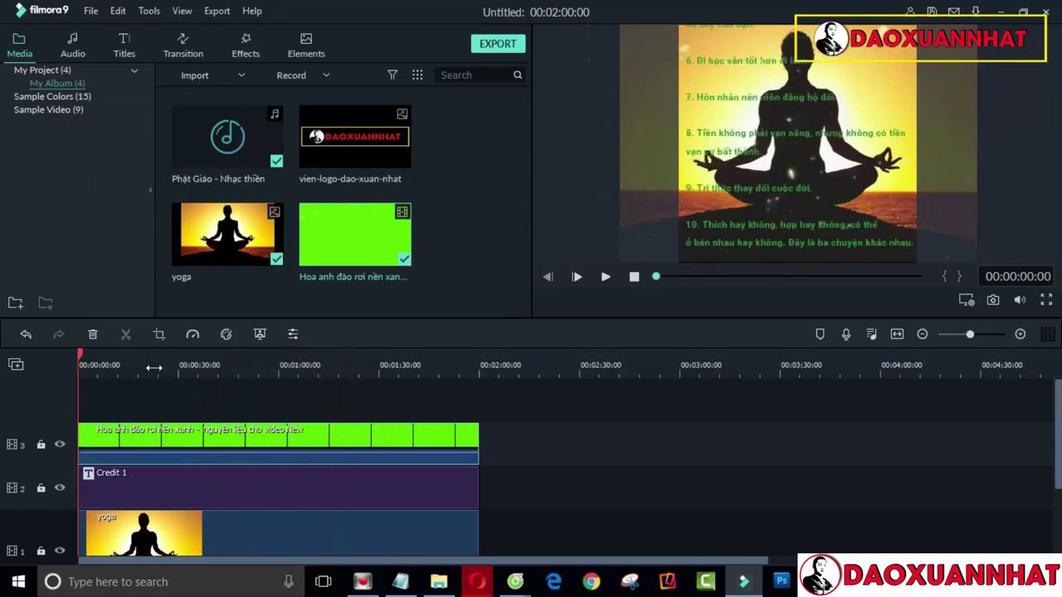
left_click_drag(404, 154, 476, 431)
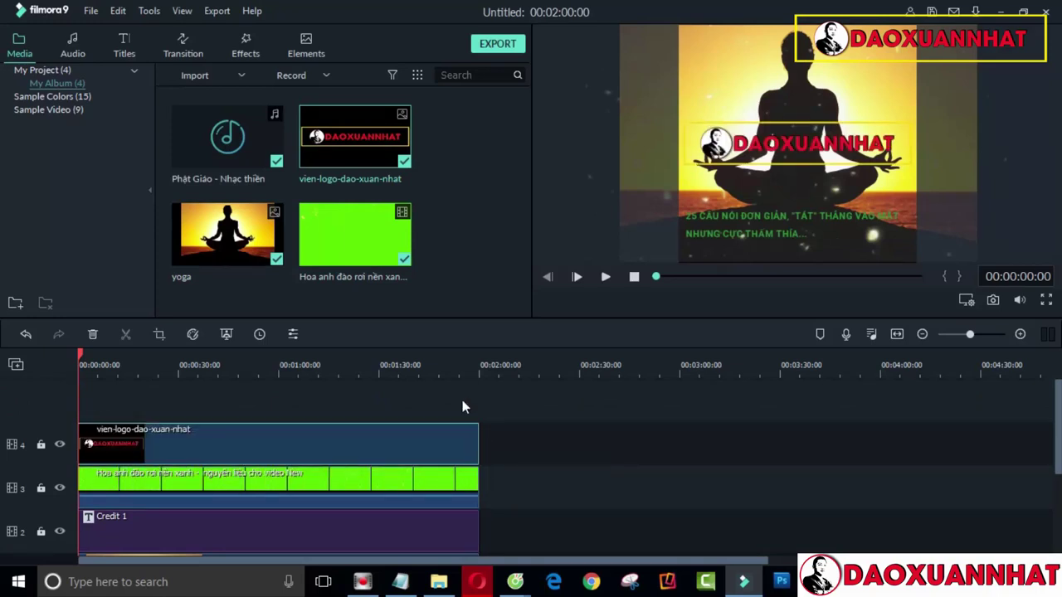
double_click(417, 442)
left_click_drag(678, 169, 866, 29)
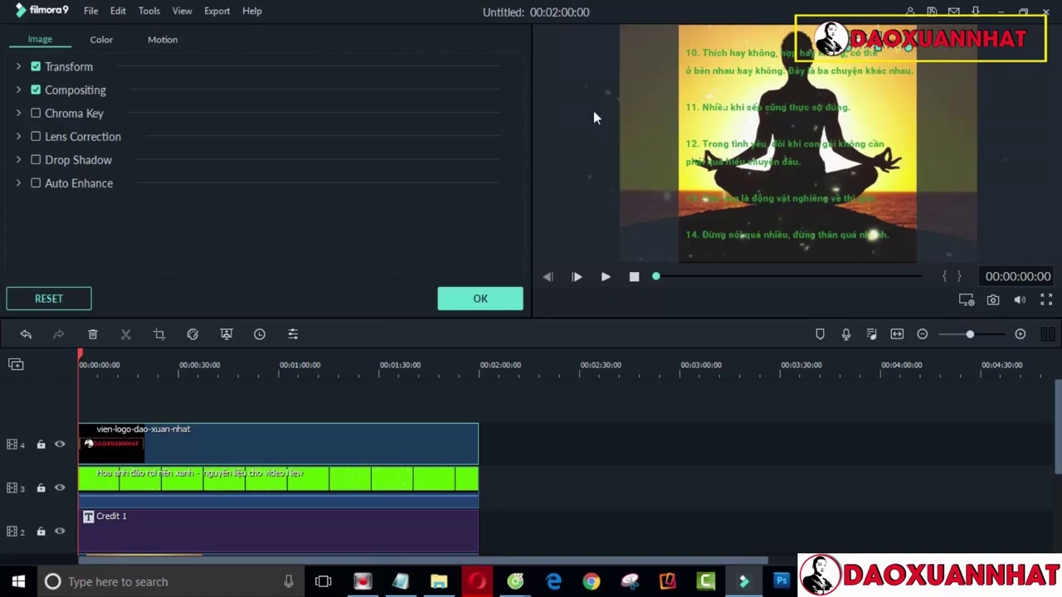
Check the blossom clip's settings, preview the video near 00:01:54, and look over the yoga and music tracks.
double_click(205, 487)
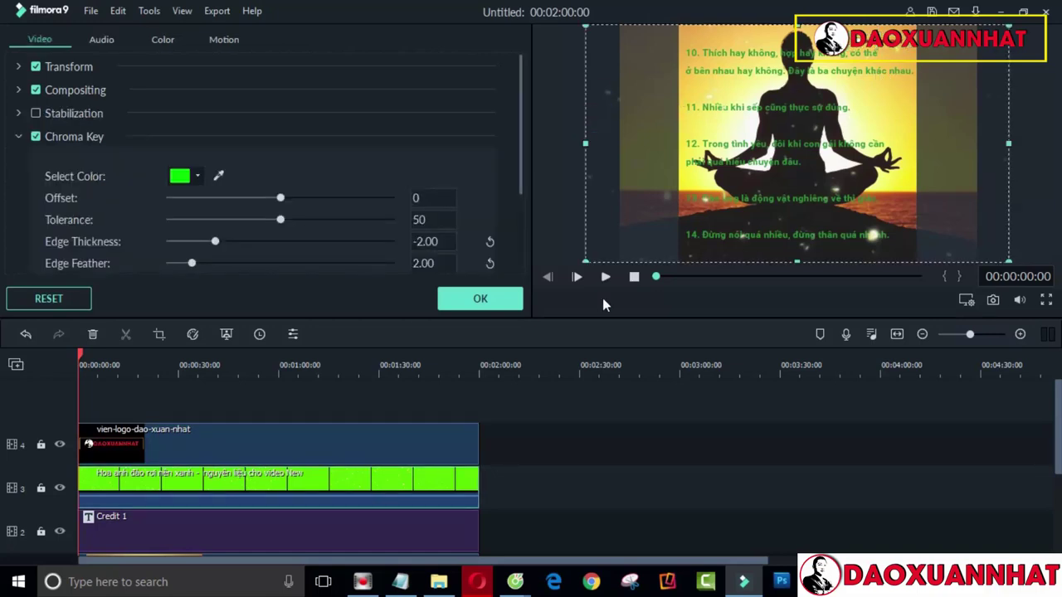
left_click_drag(81, 357, 460, 364)
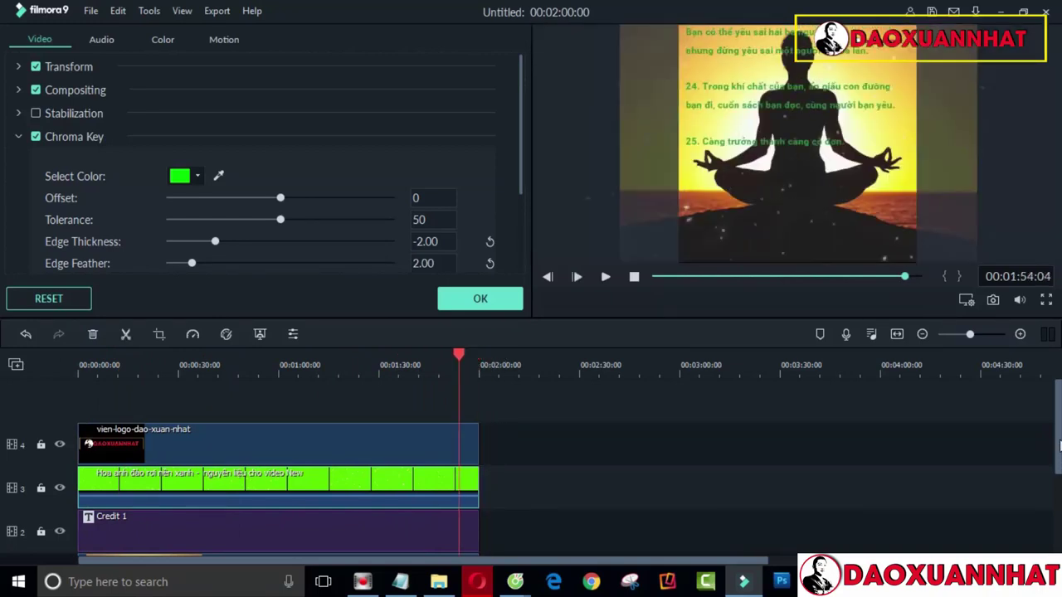
scroll(1059, 448, "down", 3)
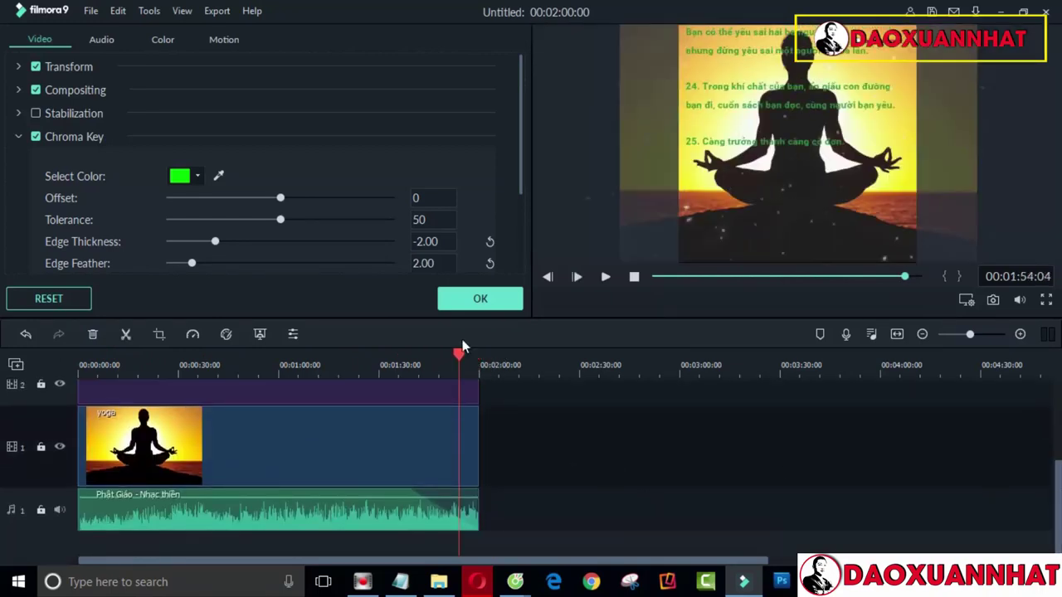
left_click(498, 303)
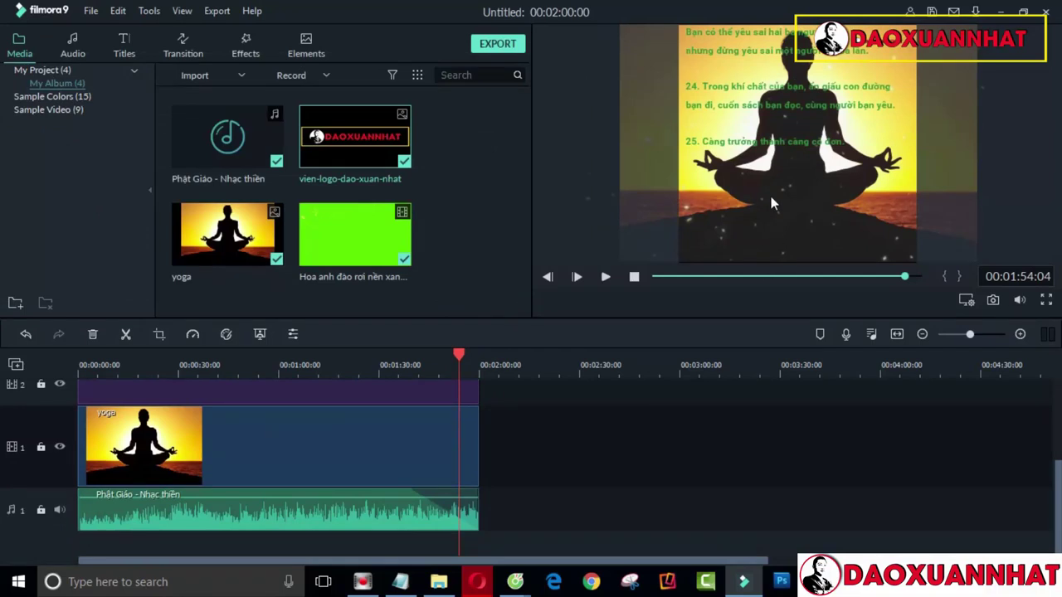
Set the yoga background image's white balance temperature to 100 and its tint to -4.63.
double_click(259, 454)
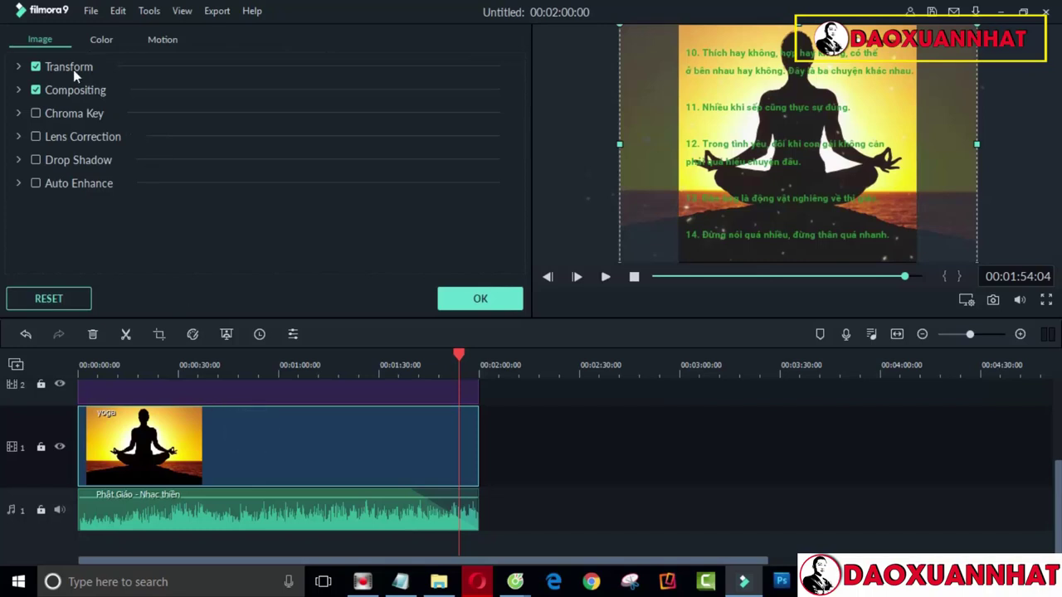
left_click(103, 41)
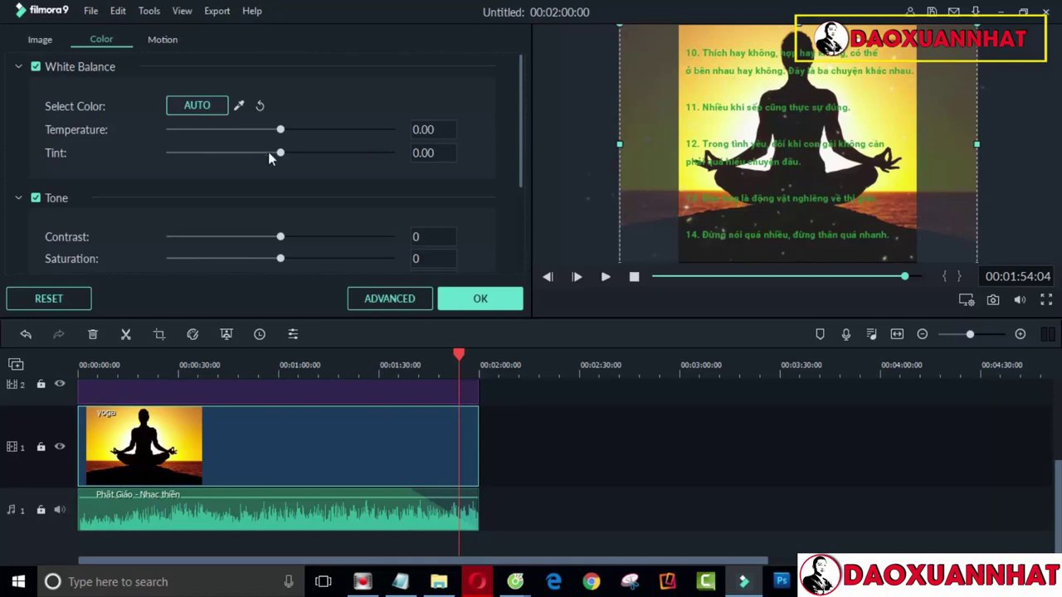
left_click_drag(281, 130, 397, 153)
left_click_drag(282, 155, 240, 154)
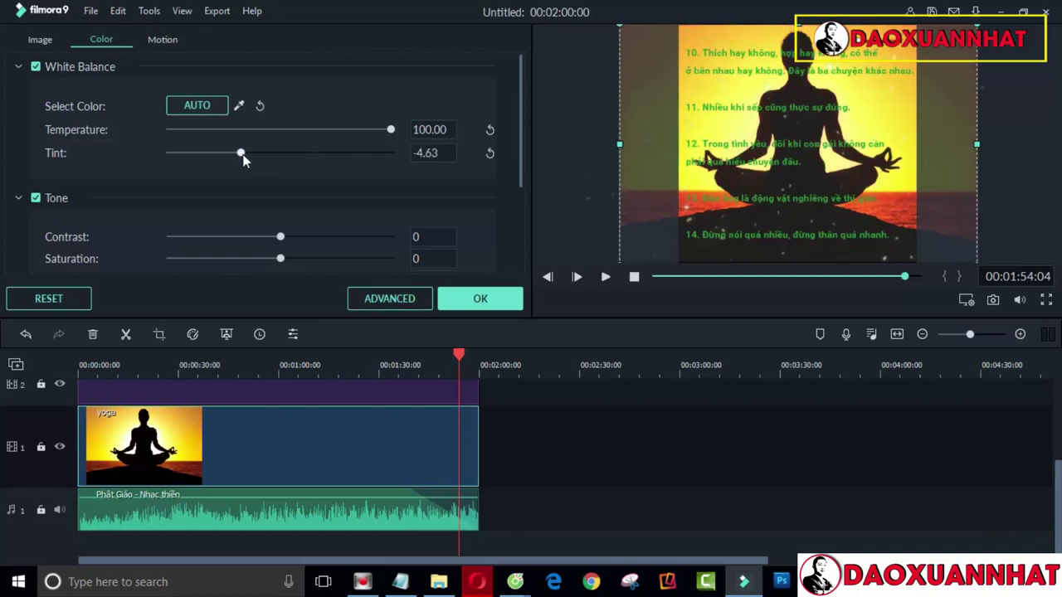
Set the yoga image's contrast to 47, saturation to 77 and brightness to -1, and apply the colour correction.
left_click_drag(280, 239, 331, 237)
left_click_drag(517, 139, 518, 187)
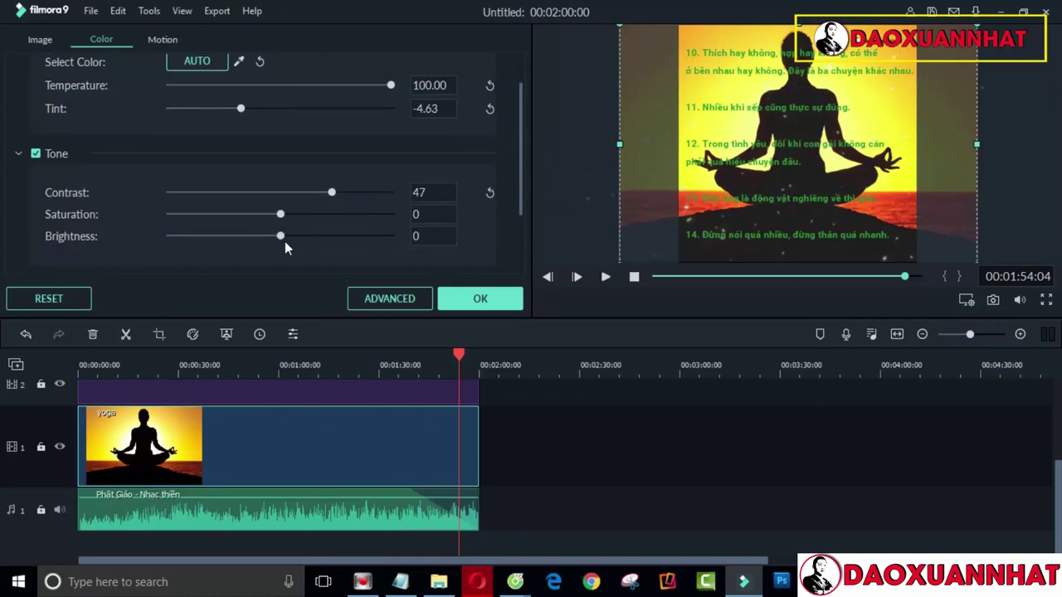
left_click_drag(281, 236, 322, 237)
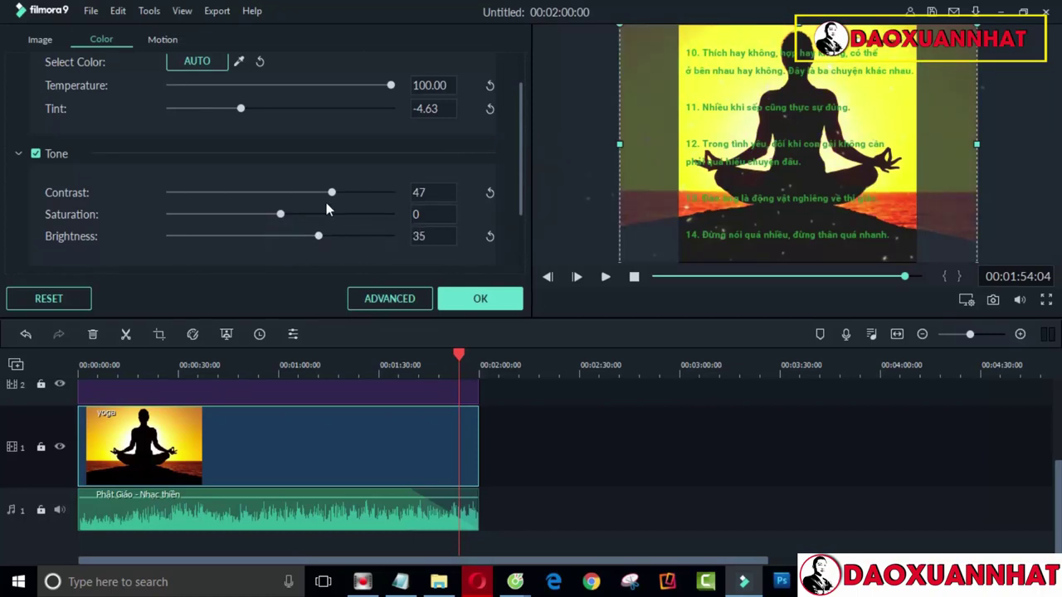
left_click_drag(277, 214, 366, 217)
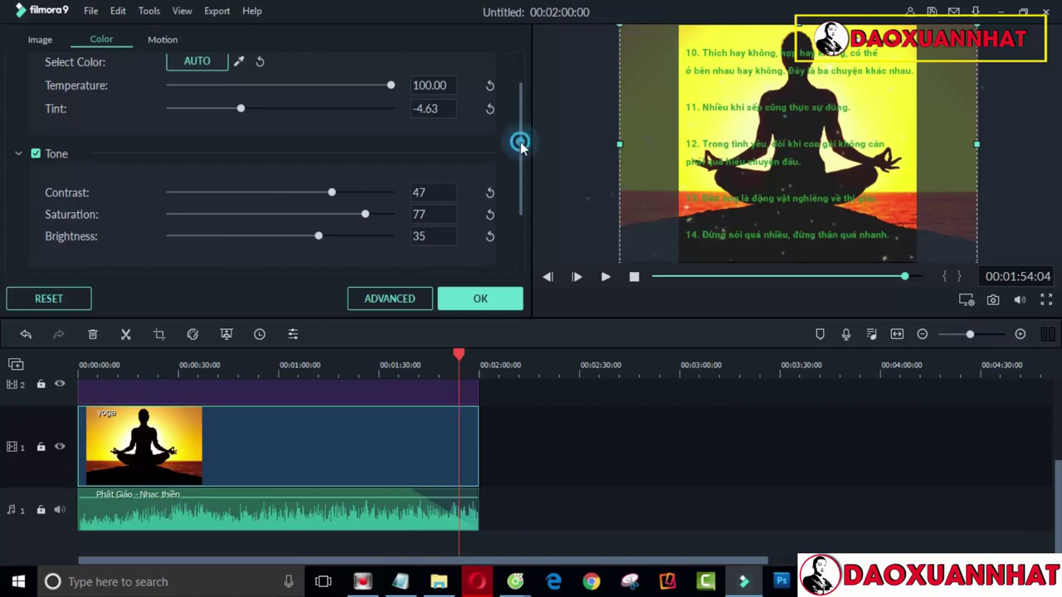
left_click_drag(521, 154, 519, 203)
left_click(382, 368)
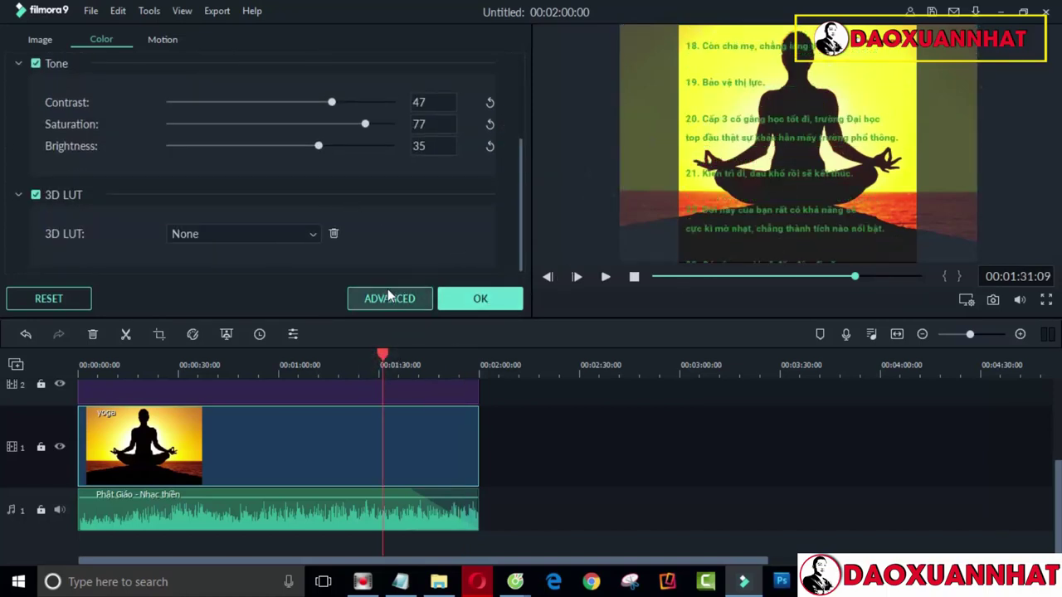
left_click_drag(318, 149, 279, 154)
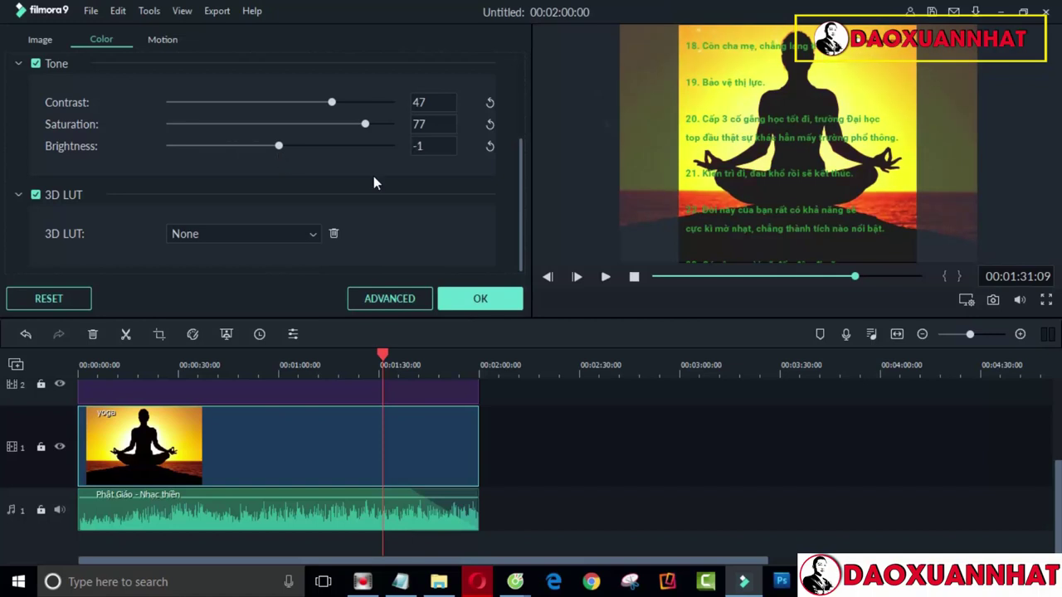
left_click(473, 292)
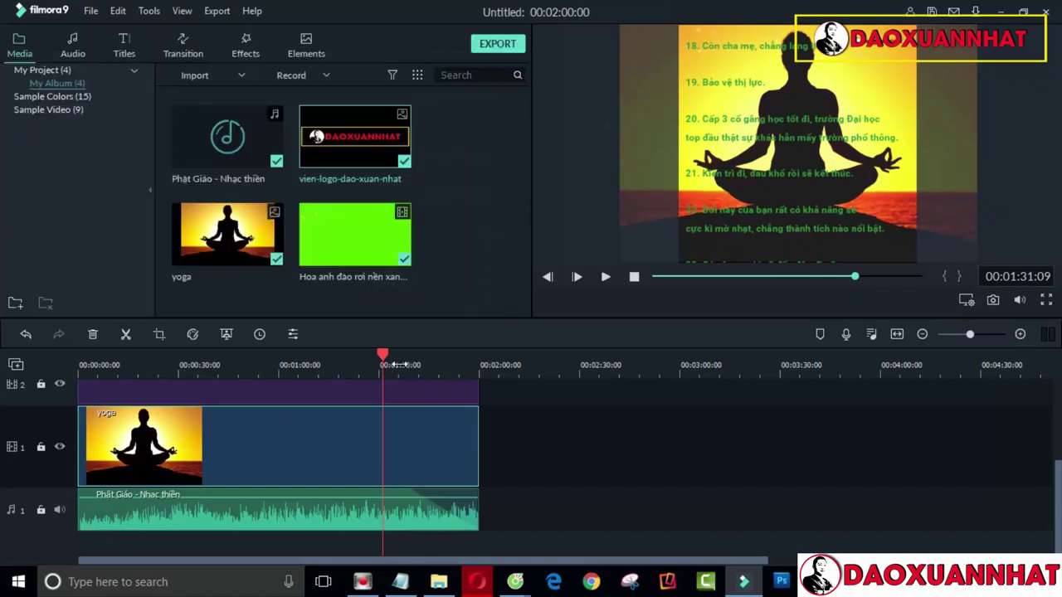
Try removing the line break before "bạn sẽ nhận ra" in the Credit 1 title, restore it, and close the title settings.
left_click_drag(383, 360, 78, 355)
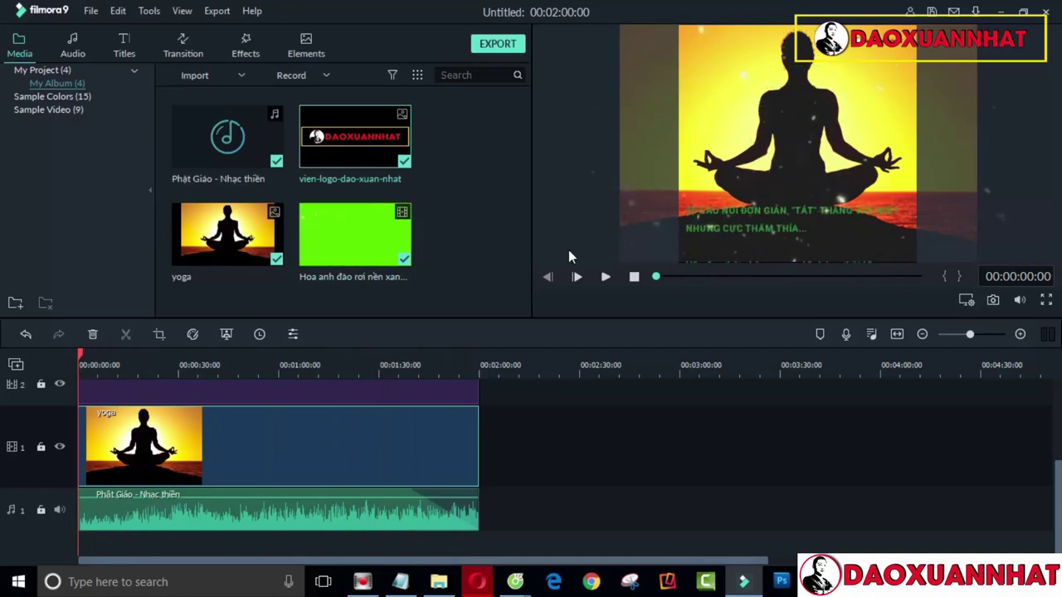
double_click(753, 217)
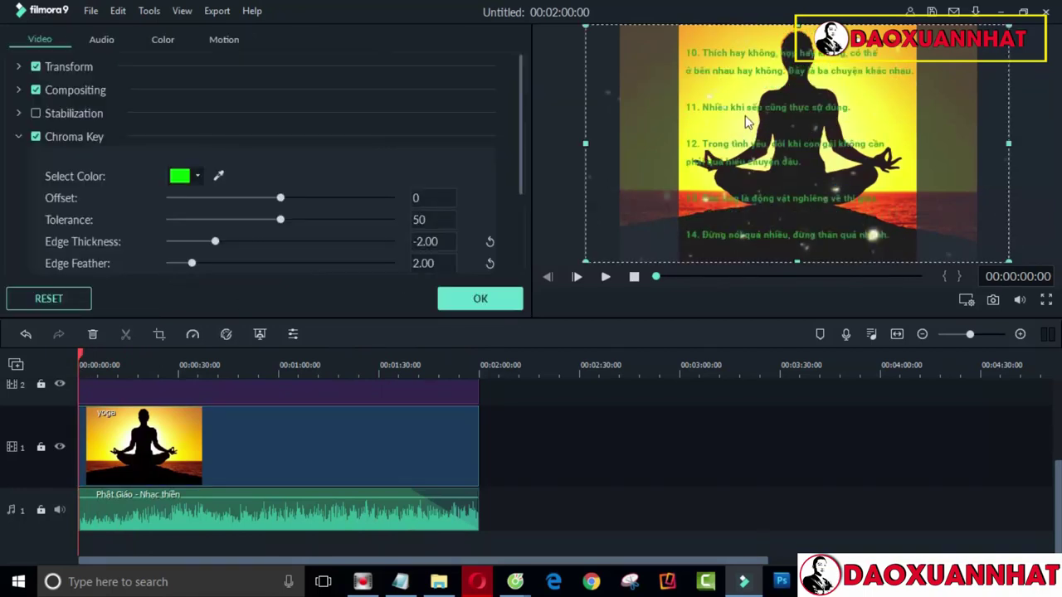
scroll(834, 436, "up", 3)
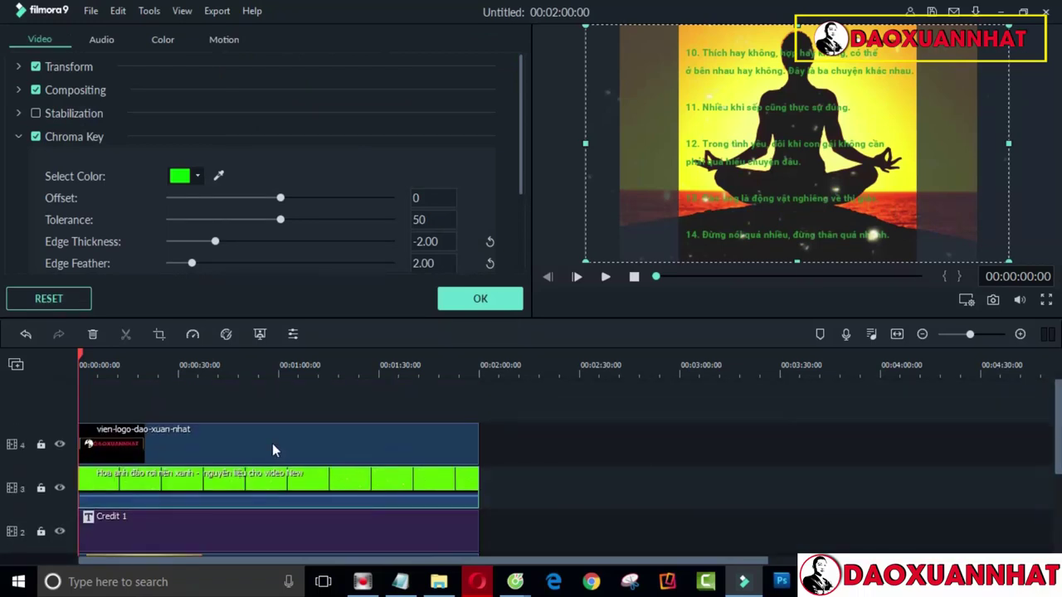
double_click(262, 520)
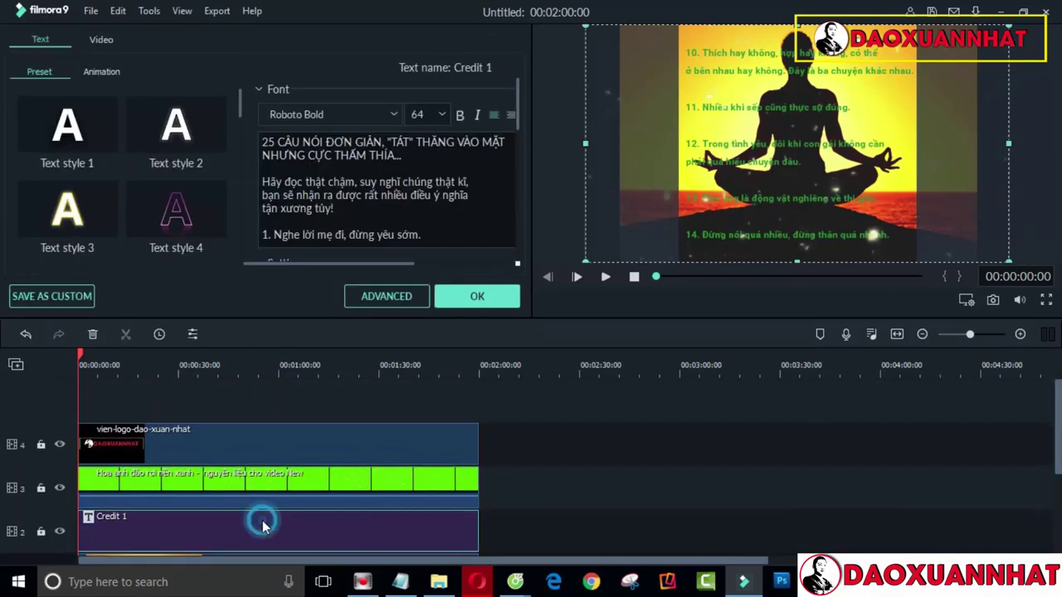
left_click(262, 197)
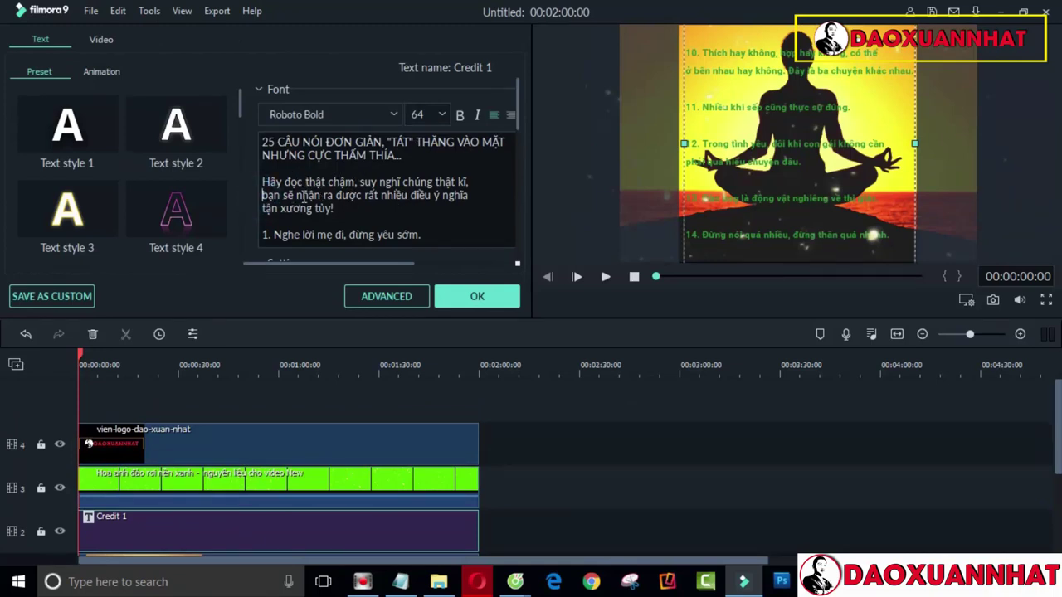
key("BackSpace")
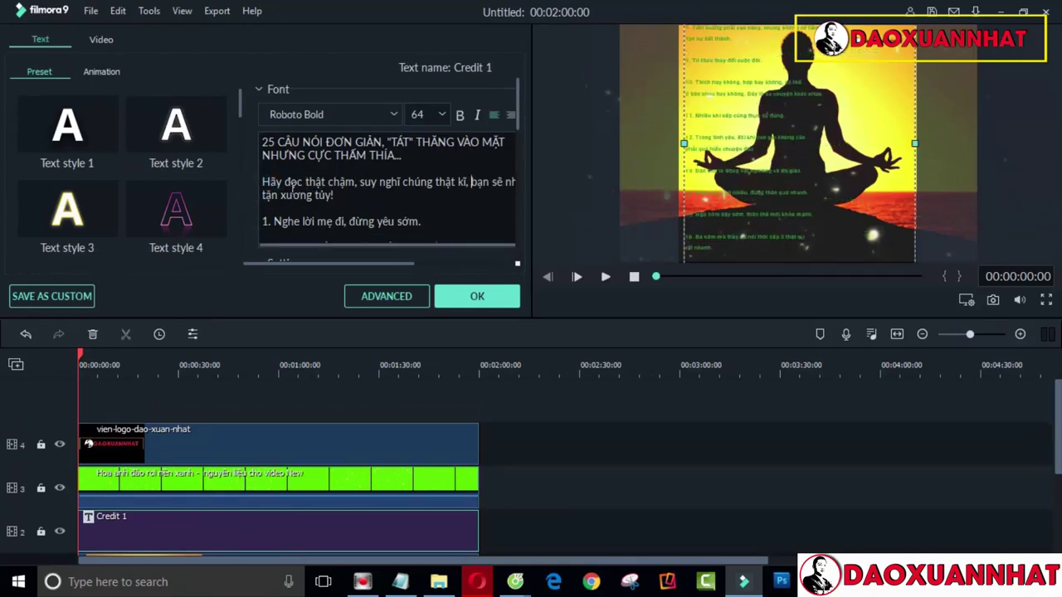
key("BackSpace")
key("Return")
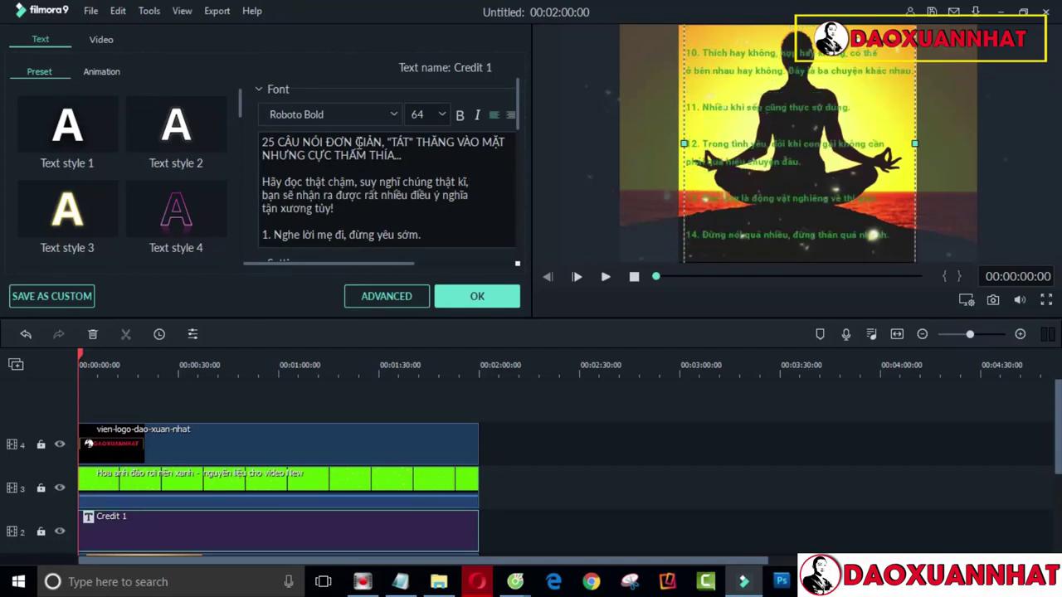
left_click(443, 117)
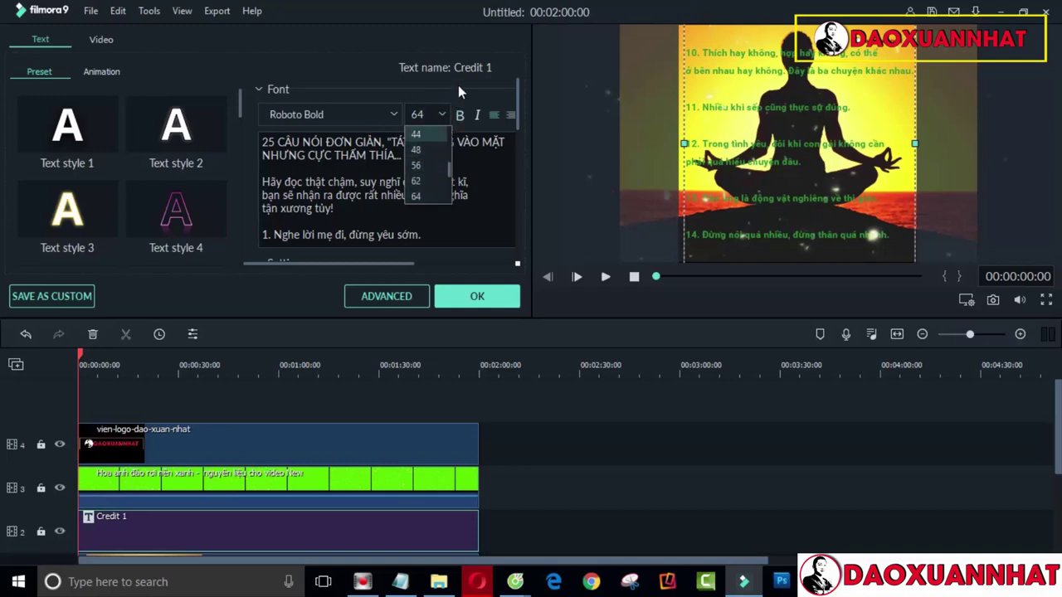
left_click(459, 86)
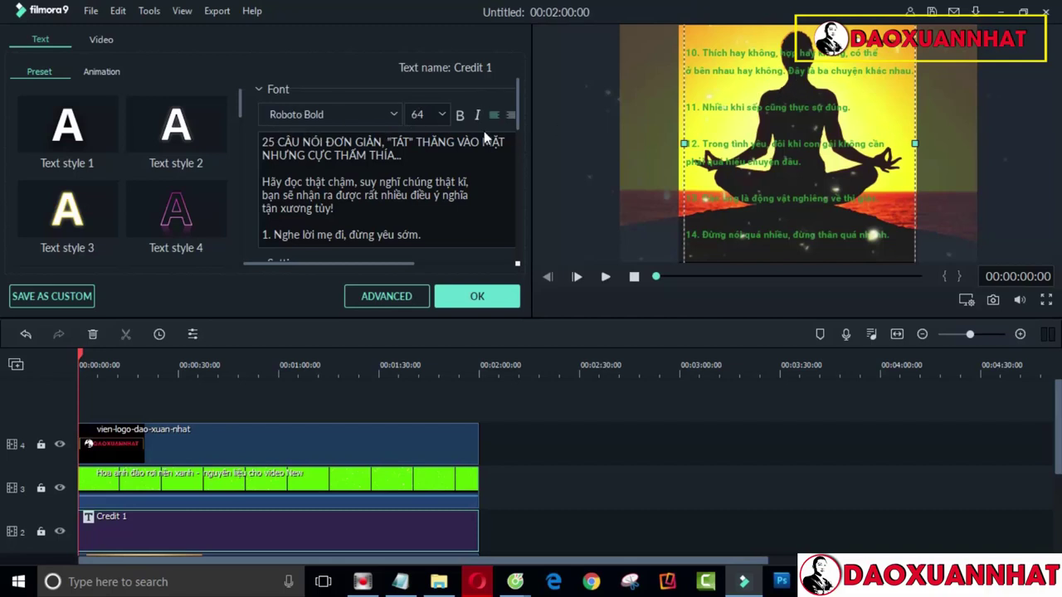
left_click(487, 307)
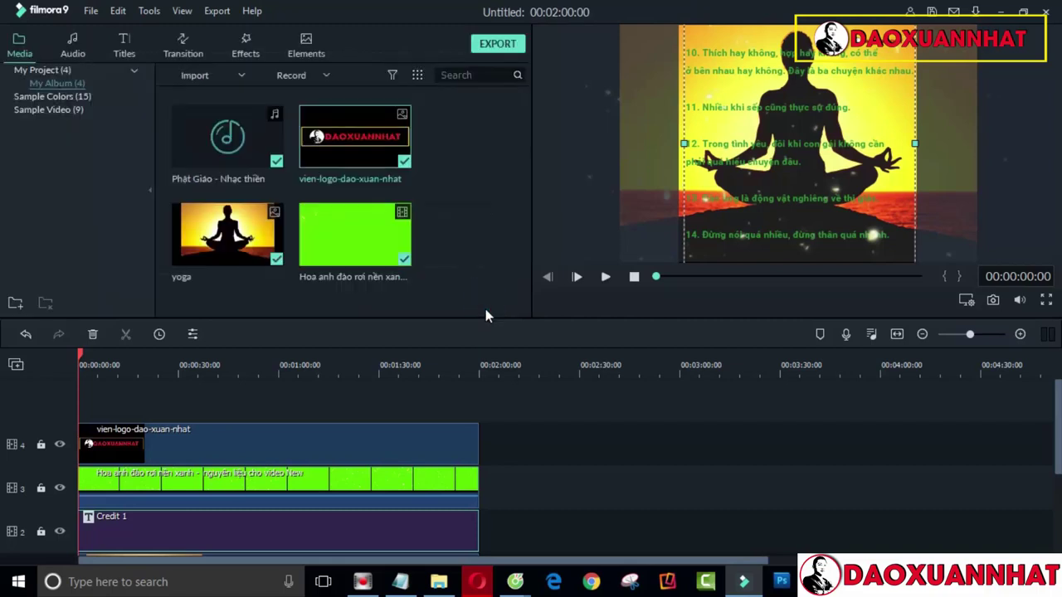
Preview the video around 00:01:03, and export it to the computer as an MP4 named cau-noi-hay.
left_click_drag(80, 358, 286, 371)
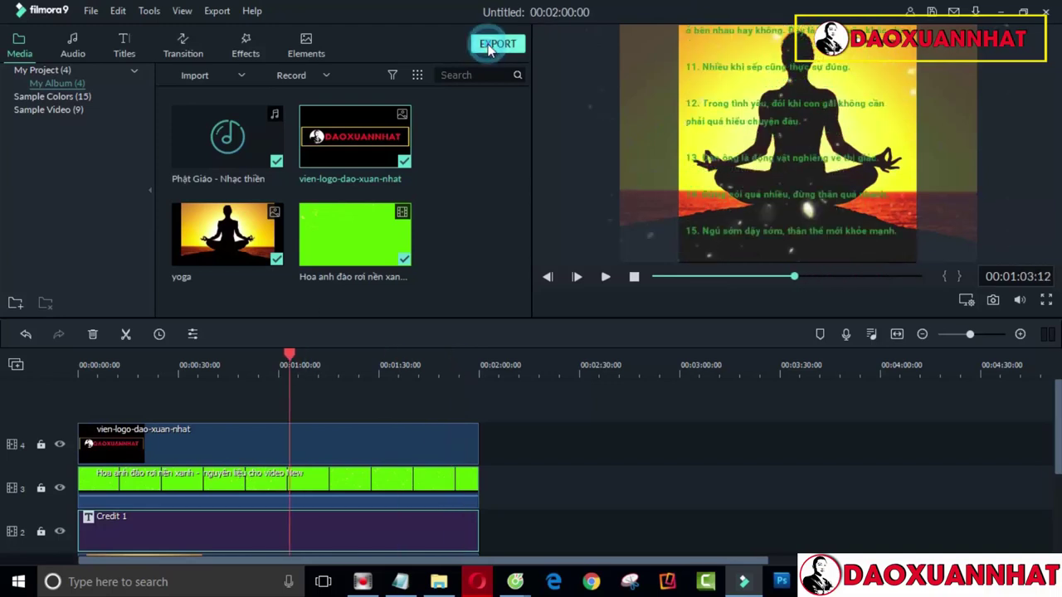
left_click(491, 45)
left_click(538, 157)
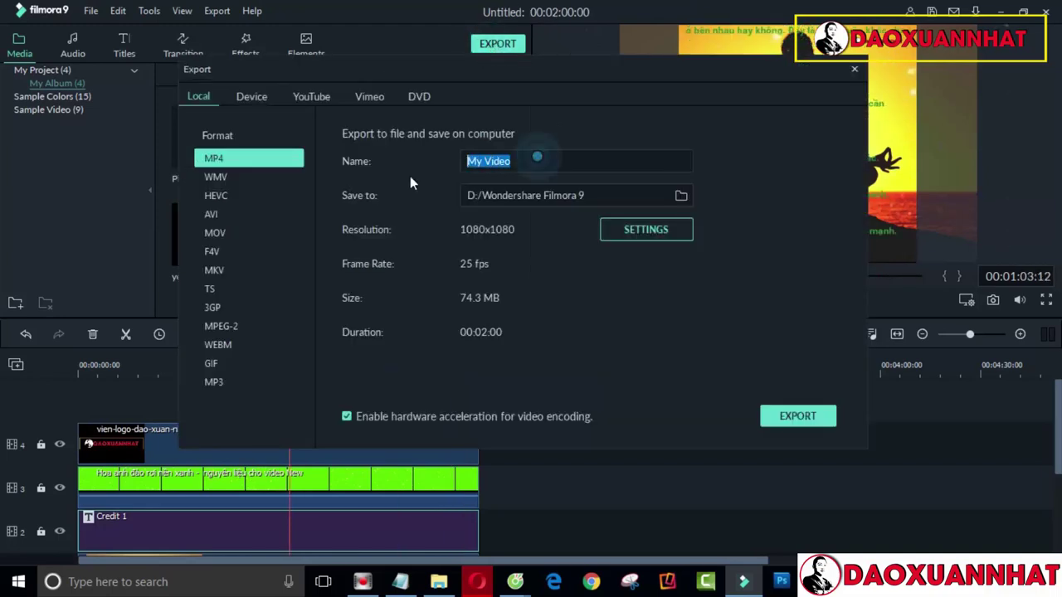
type("cau-noi-hay")
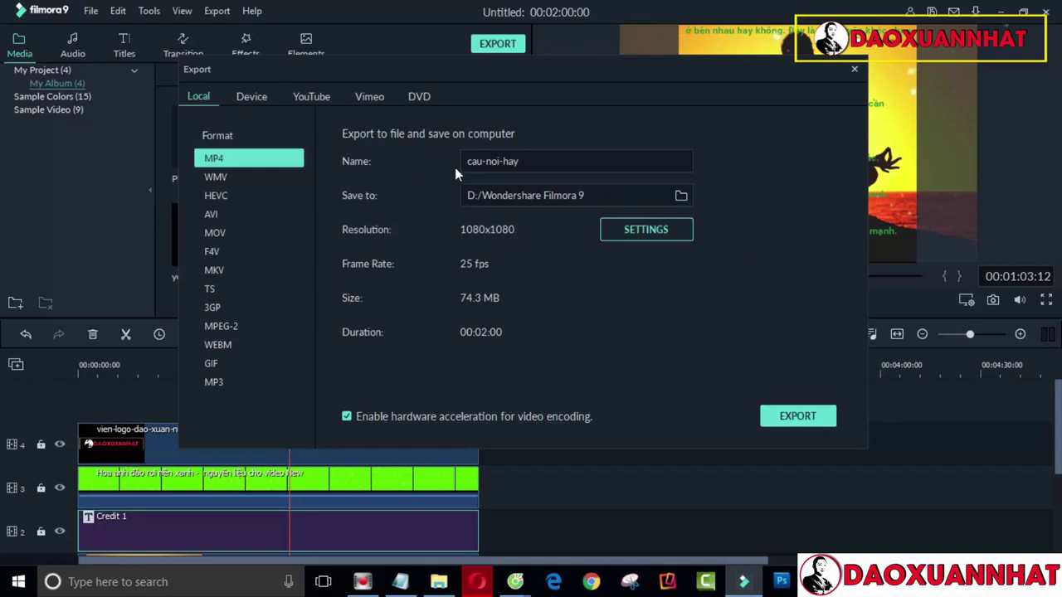
left_click(798, 416)
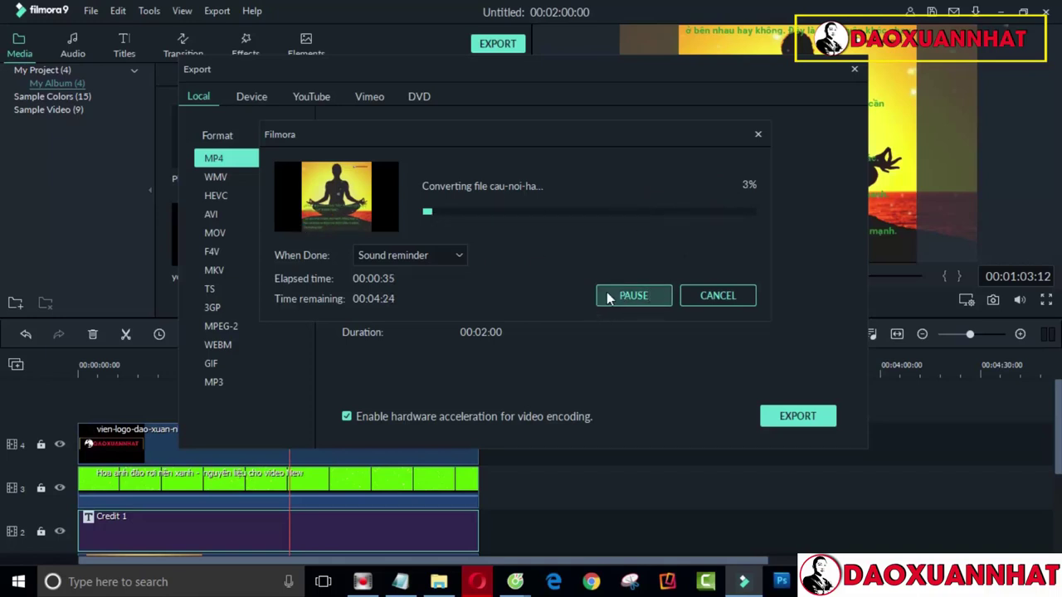
Pause the export, review the reference video triet-ly-cuoc-song-25-cau-noi-hay-hd1.mp4 up to about 01:51, and close the player.
left_click(642, 295)
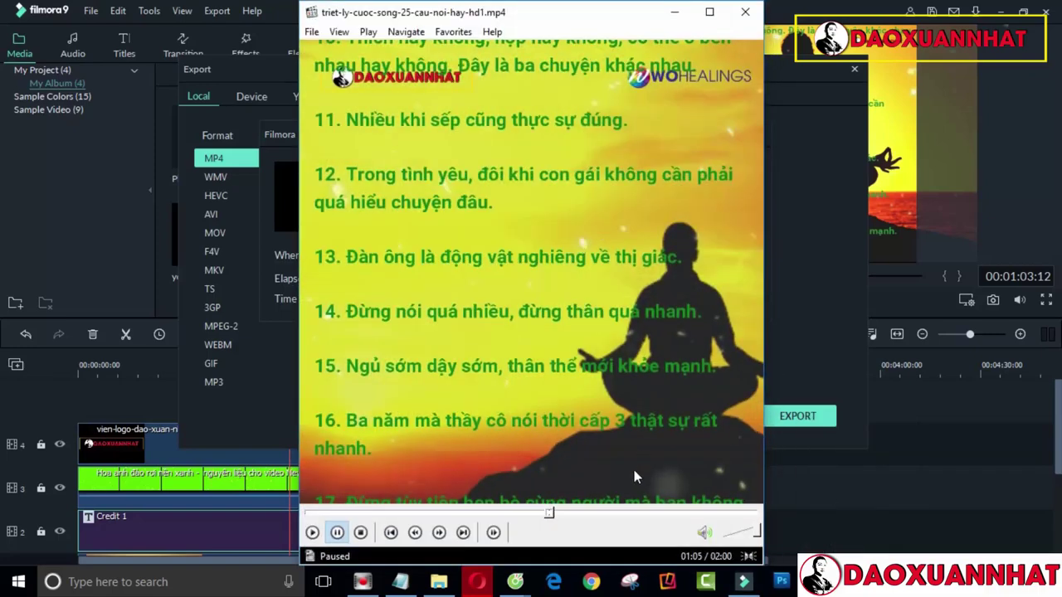
left_click(599, 513)
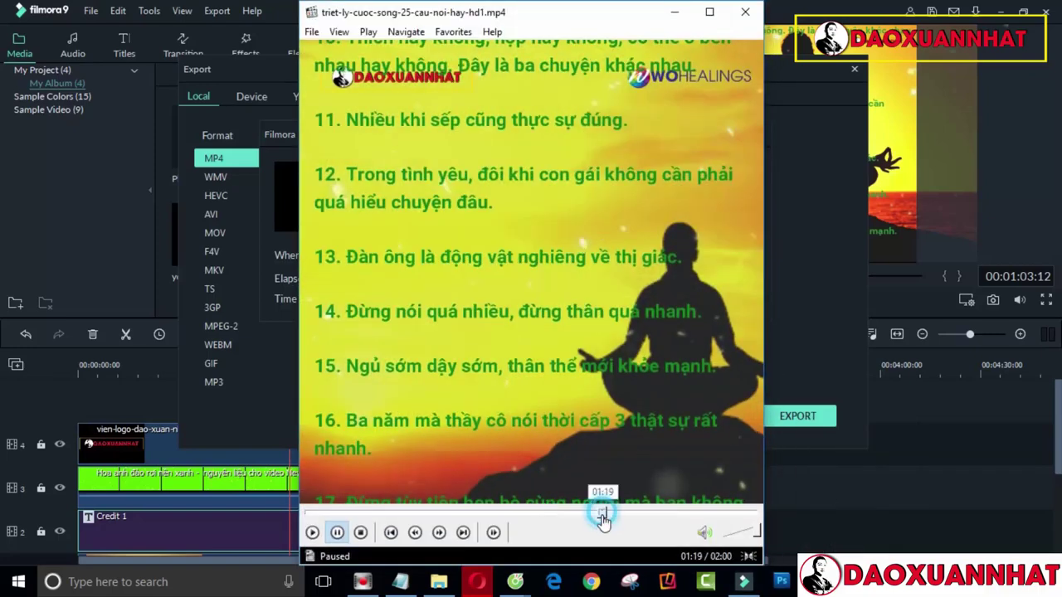
left_click(674, 513)
left_click(619, 338)
left_click(724, 512)
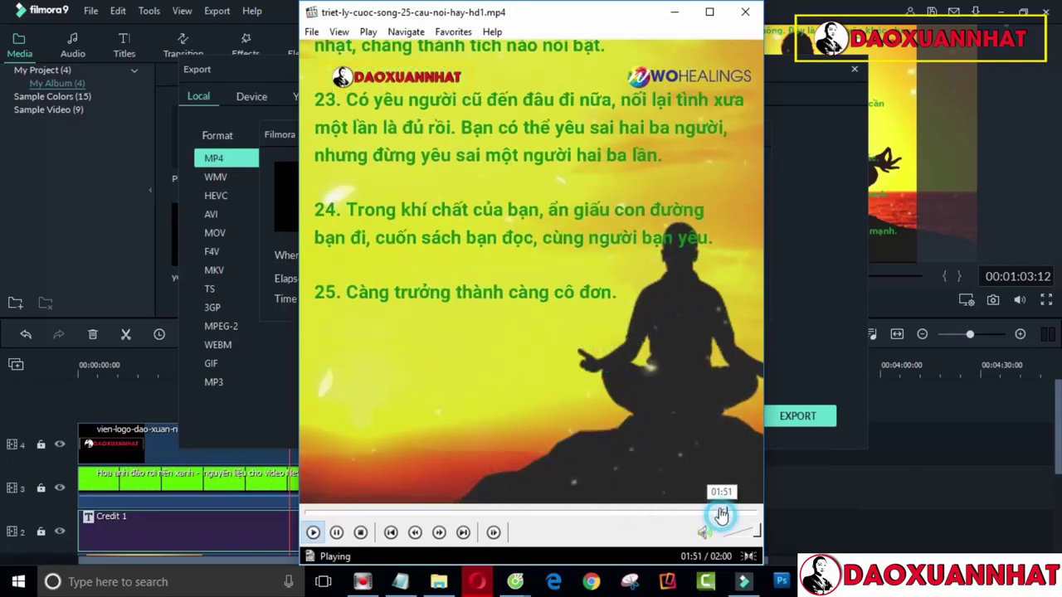
left_click(745, 11)
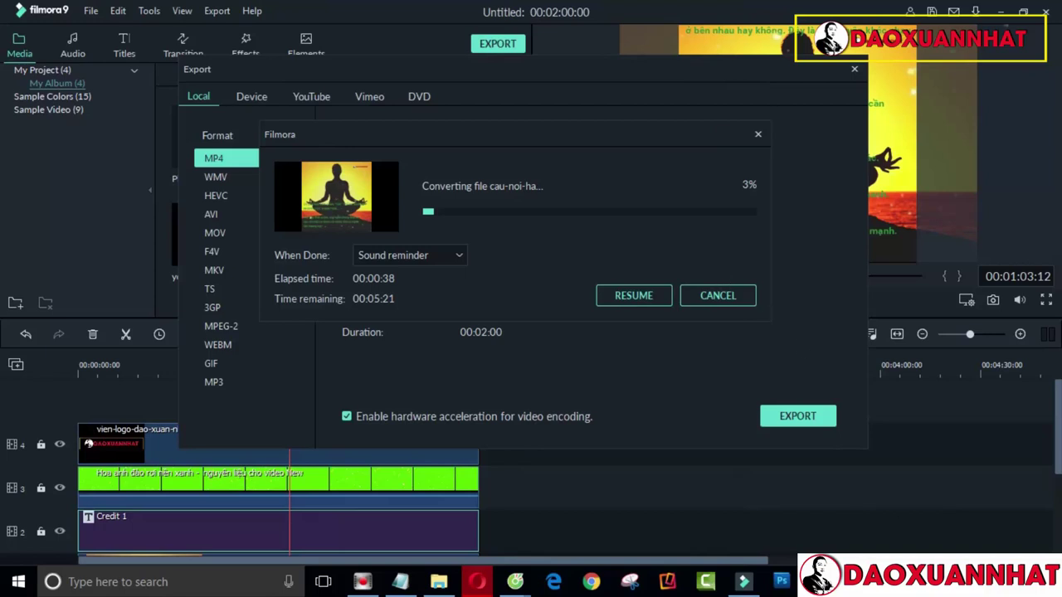